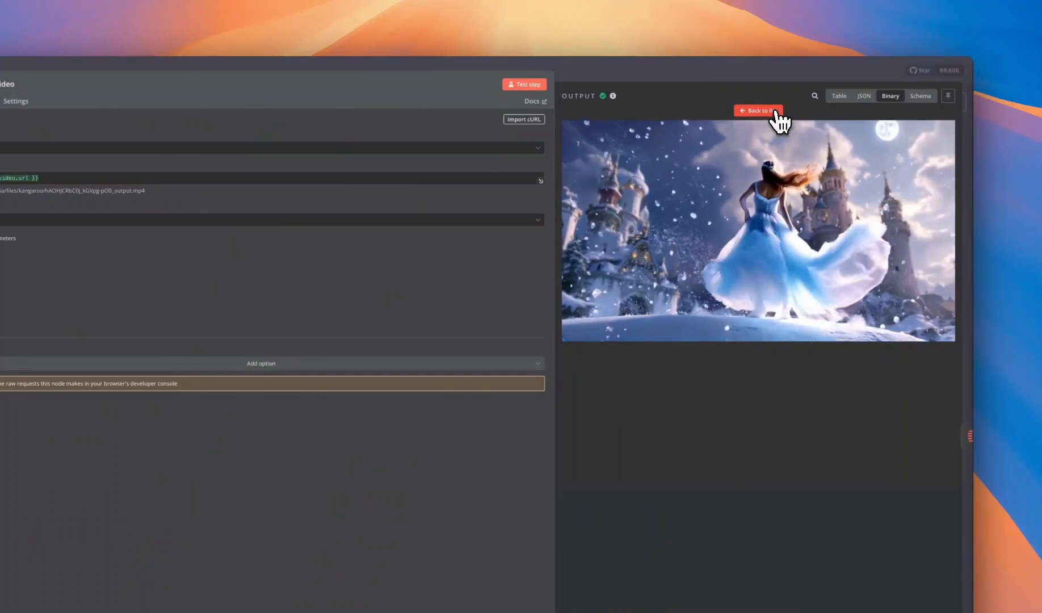
Return from the binary video output to the full workflow and play the finished snow leopard video
{"action": "left_click", "coordinate": [760, 111]}
{"action": "left_click", "coordinate": [644, 414]}
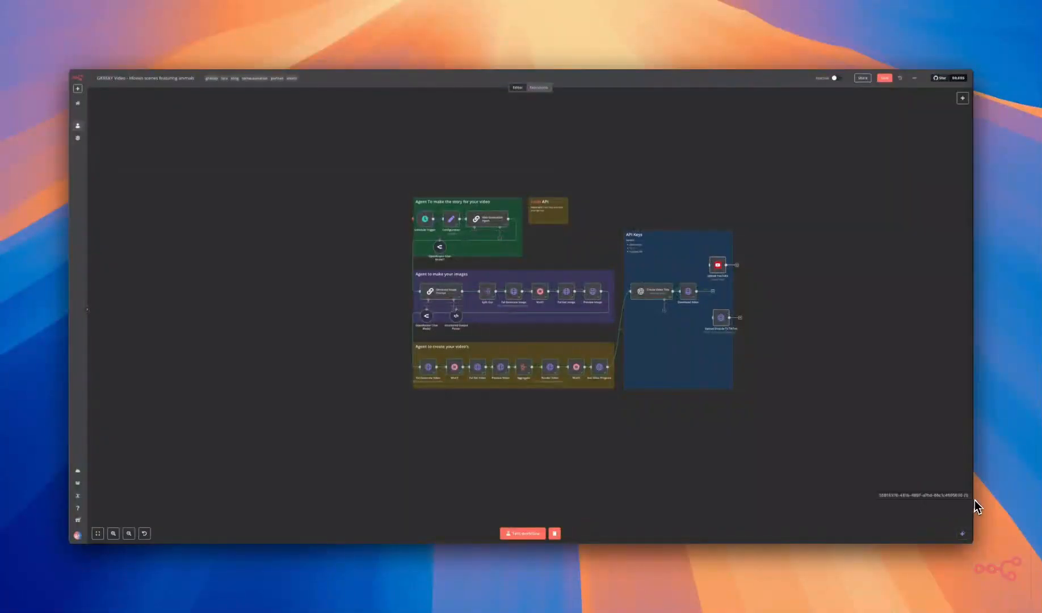
{"action": "left_click", "coordinate": [975, 500]}
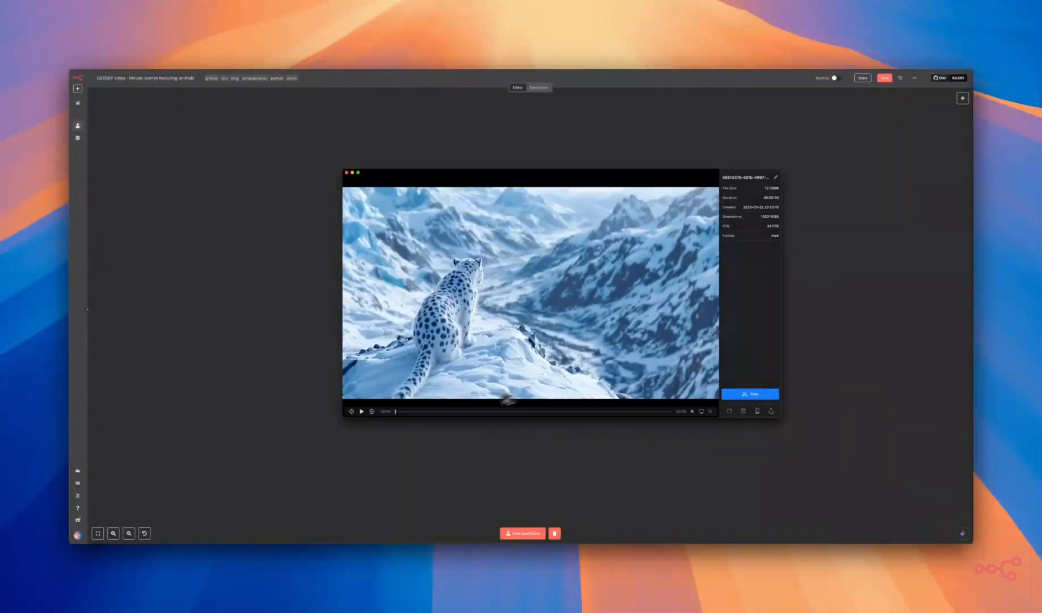
{"action": "left_click", "coordinate": [361, 411]}
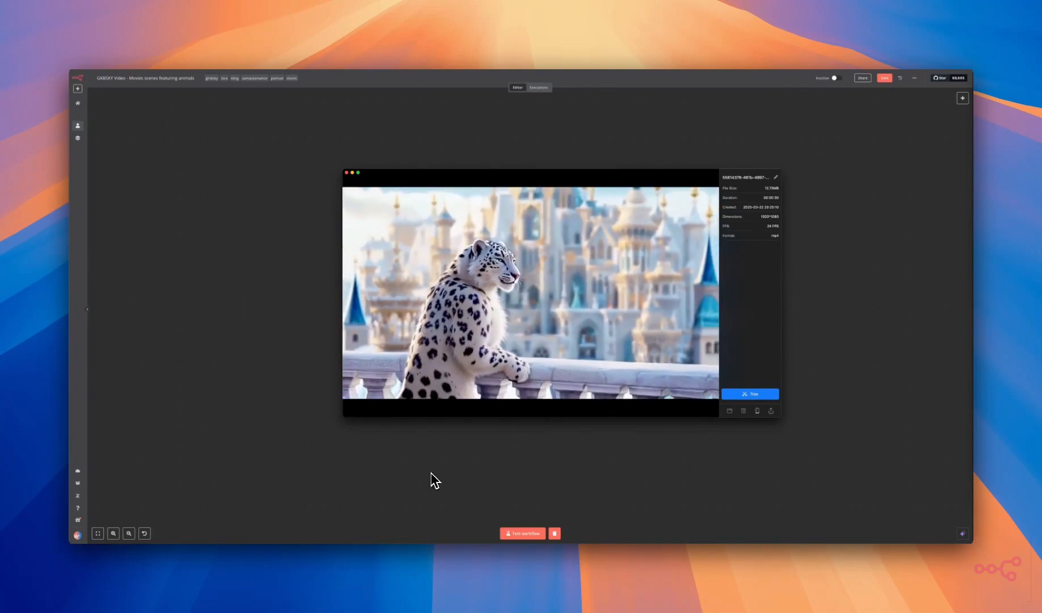
{"action": "left_click", "coordinate": [440, 475]}
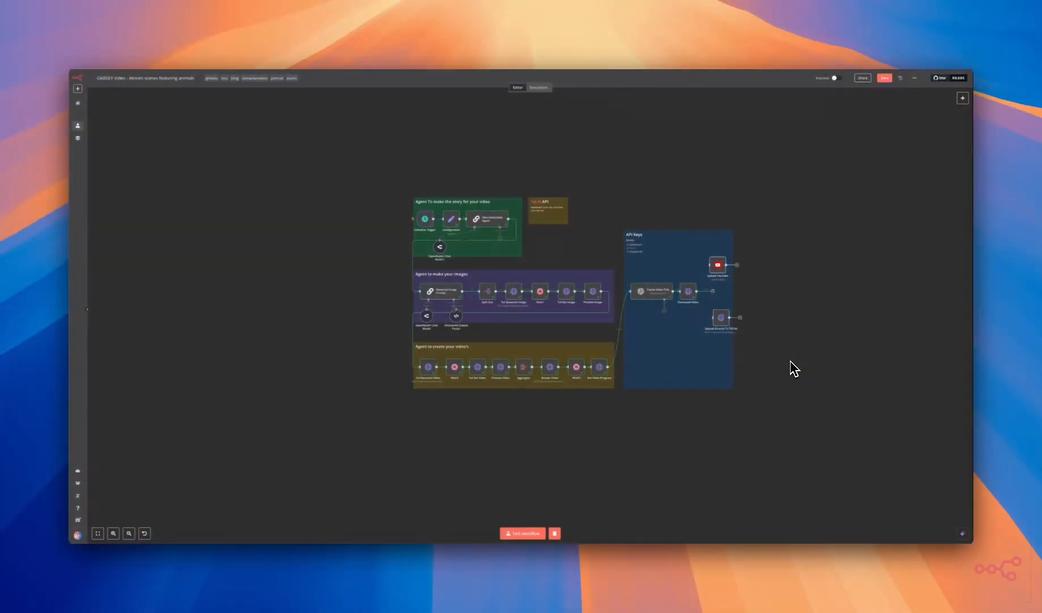
Save the workflow and review the trigger interval options in the Schedule Trigger node
{"action": "key", "text": "super+s"}
{"action": "double_click", "coordinate": [425, 218]}
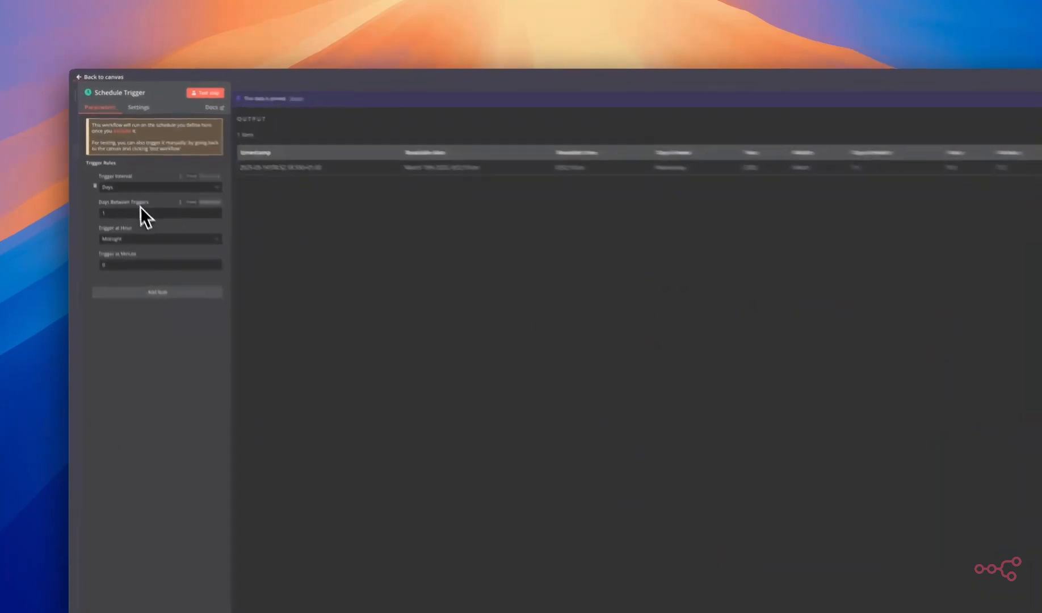
{"action": "left_click", "coordinate": [142, 188]}
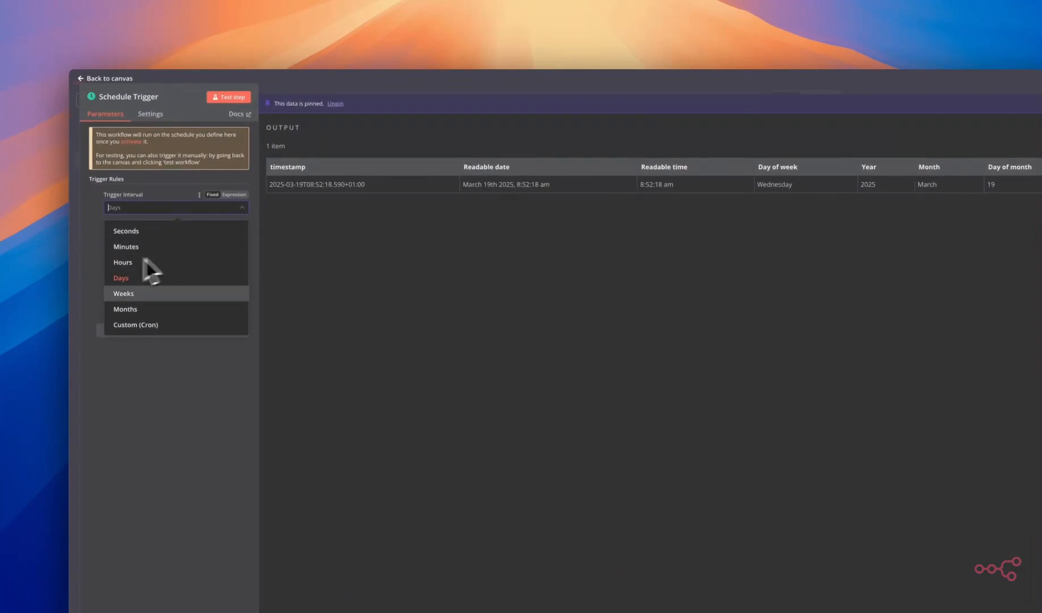
{"action": "left_click", "coordinate": [91, 246]}
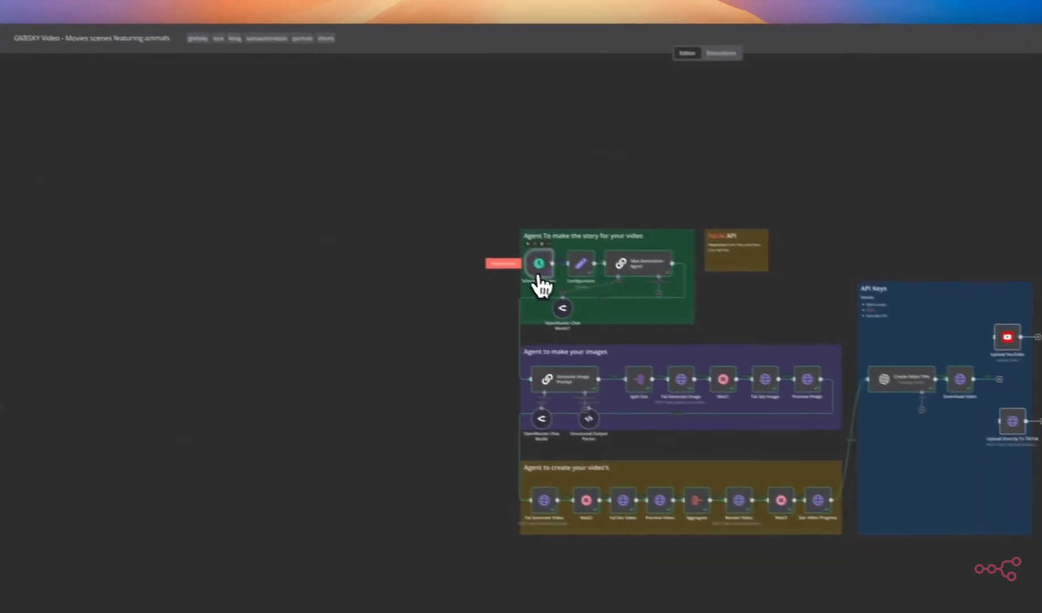
Move the Schedule Trigger node outside the story agent group and toggle the node between deactivated and active
{"action": "left_click_drag", "start_coordinate": [539, 277], "coordinate": [457, 274]}
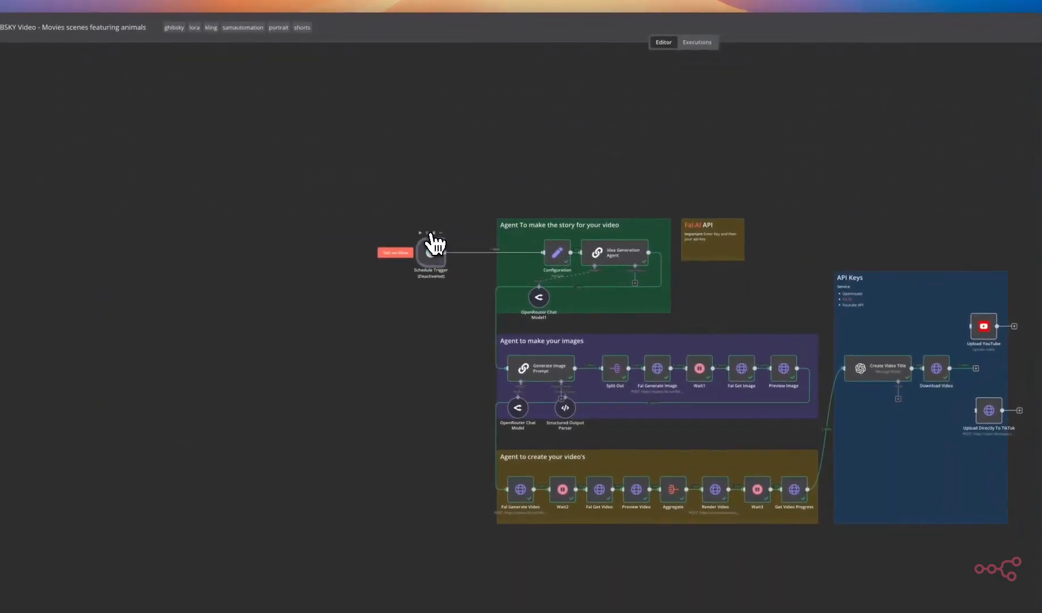
{"action": "left_click", "coordinate": [427, 234]}
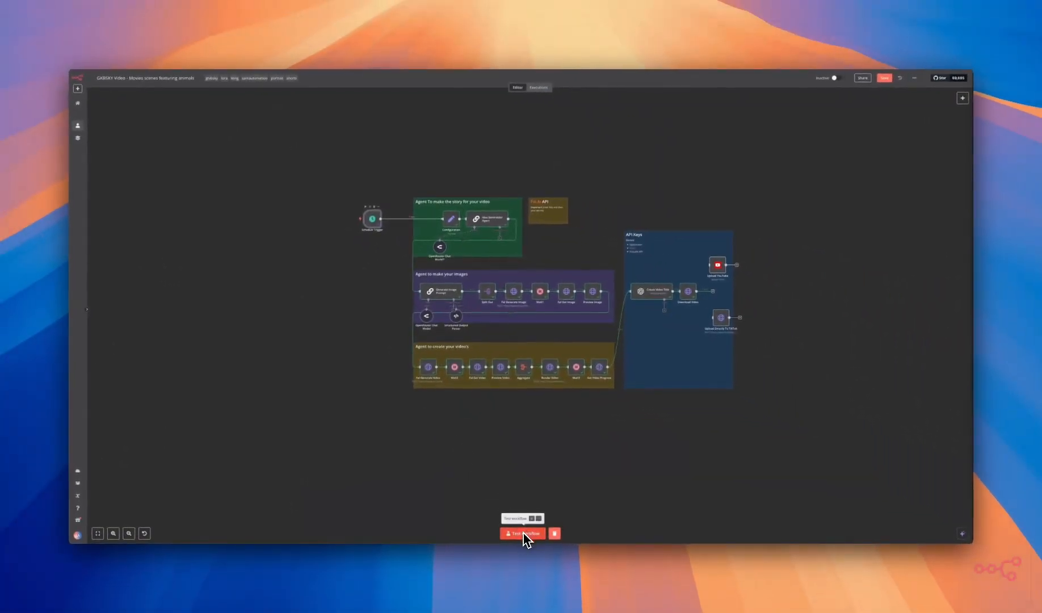
{"action": "mouse_move", "coordinate": [374, 228]}
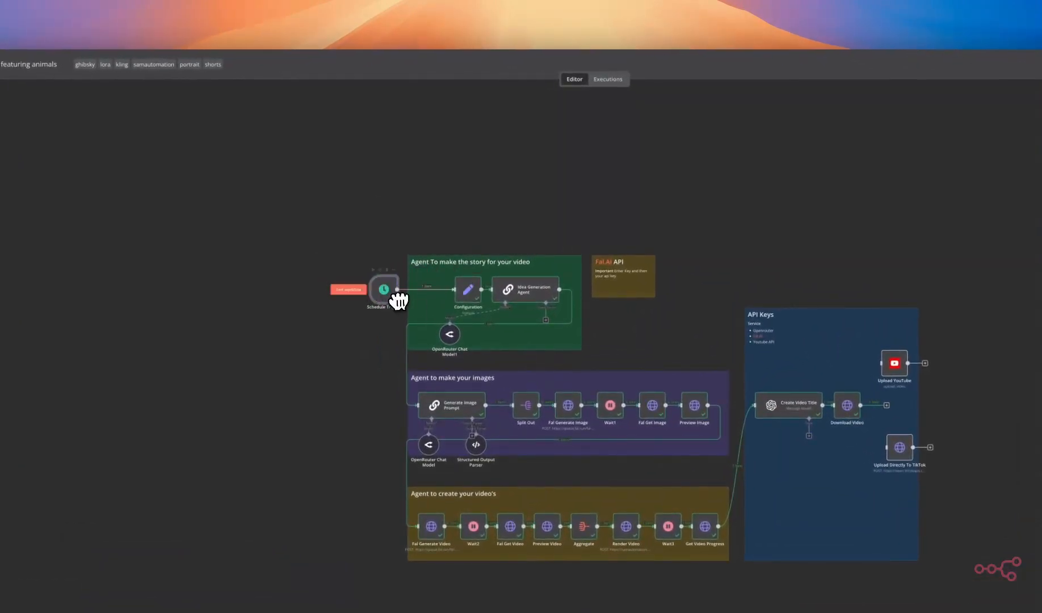
Activate the workflow, dismiss its notice, and look at the Schedule Trigger node's settings again
{"action": "left_click", "coordinate": [866, 77]}
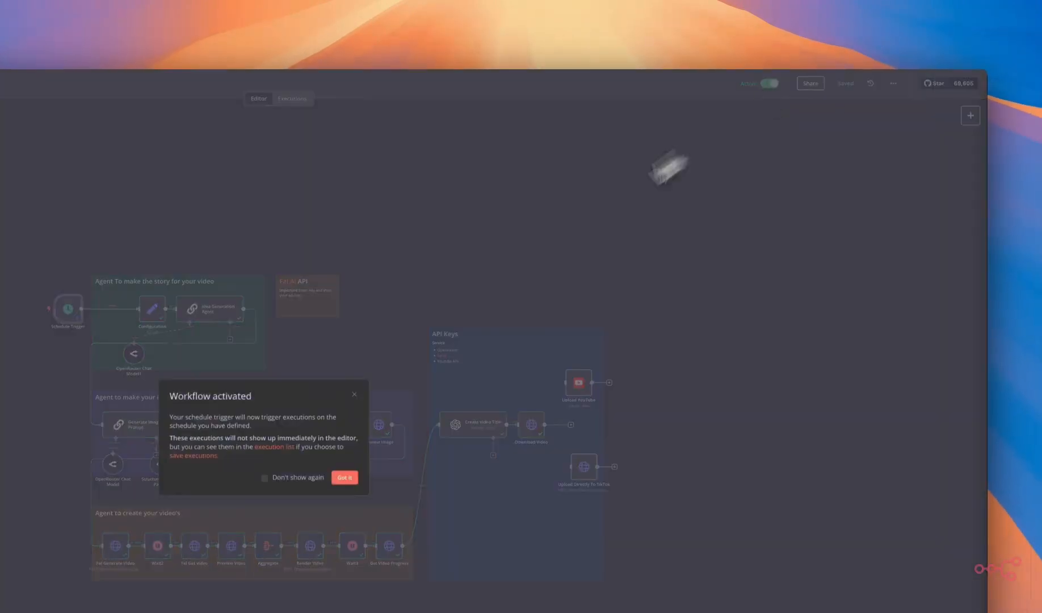
{"action": "left_click", "coordinate": [448, 473]}
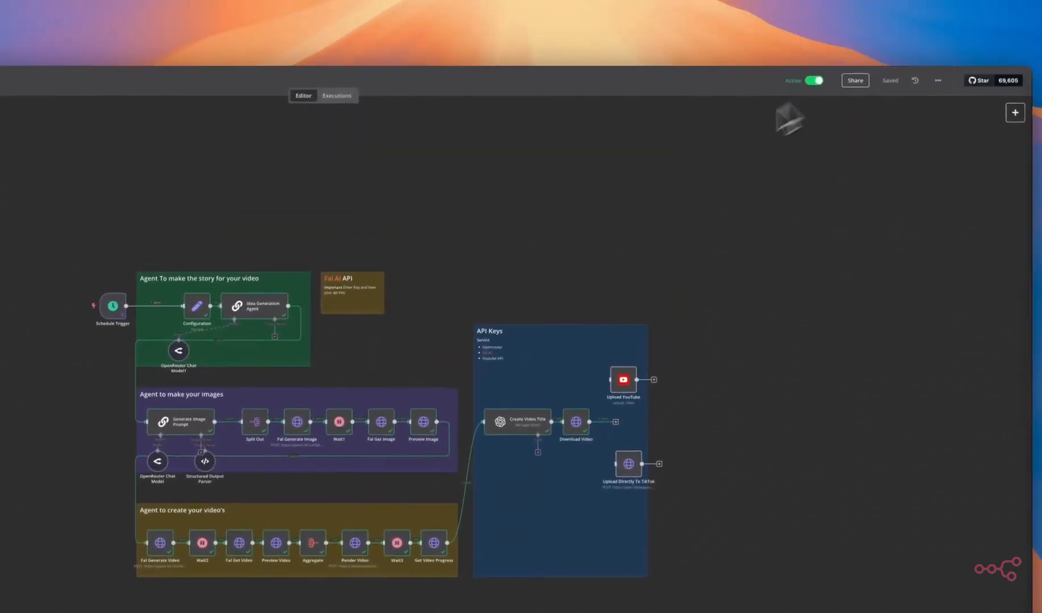
{"action": "double_click", "coordinate": [130, 311]}
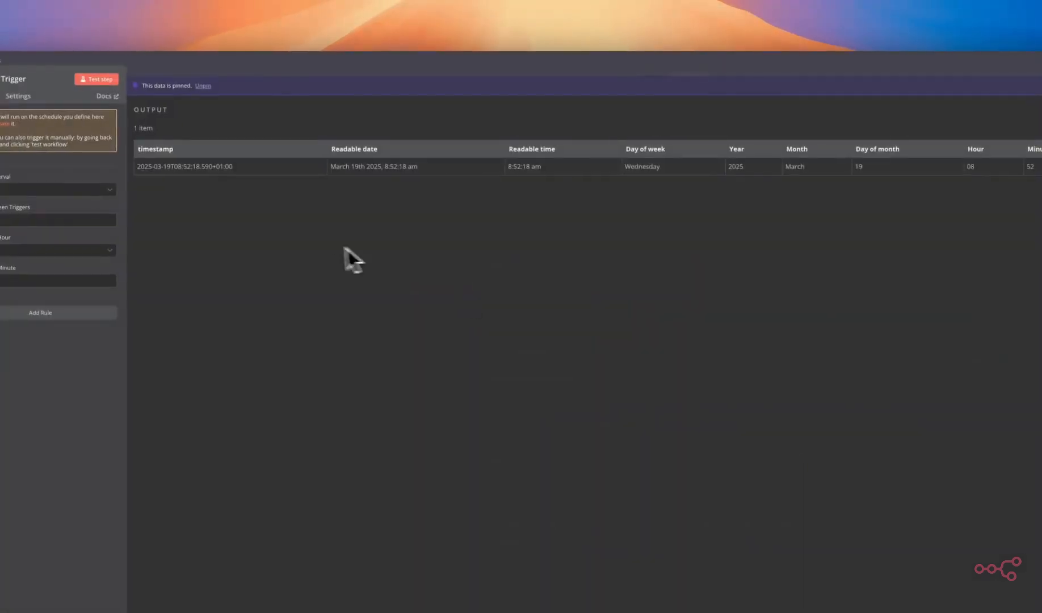
{"action": "left_click", "coordinate": [413, 85]}
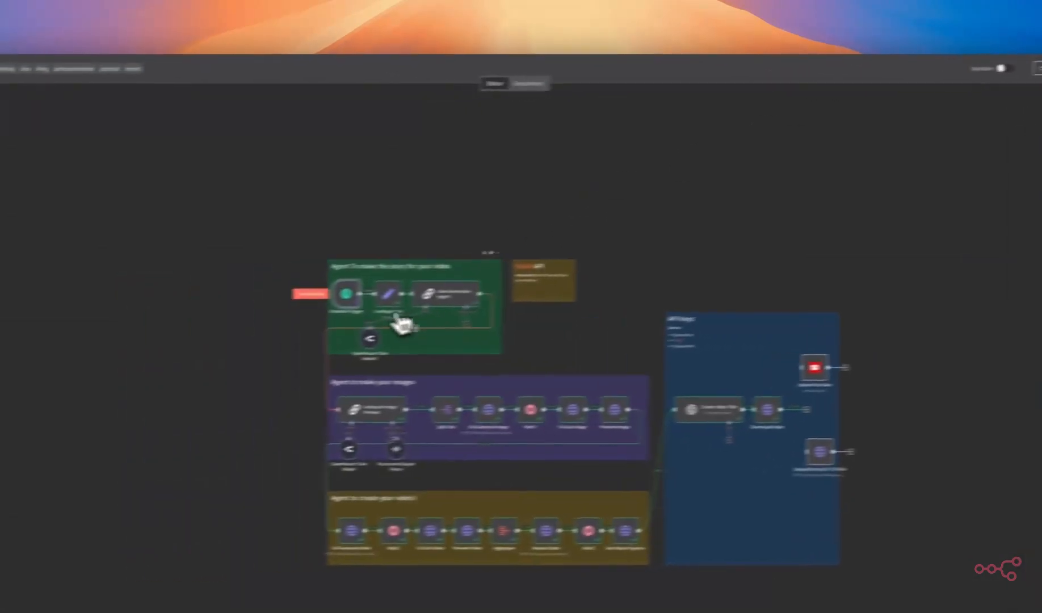
Open the Configuration node and examine its Movie and Genre field values
{"action": "double_click", "coordinate": [454, 296]}
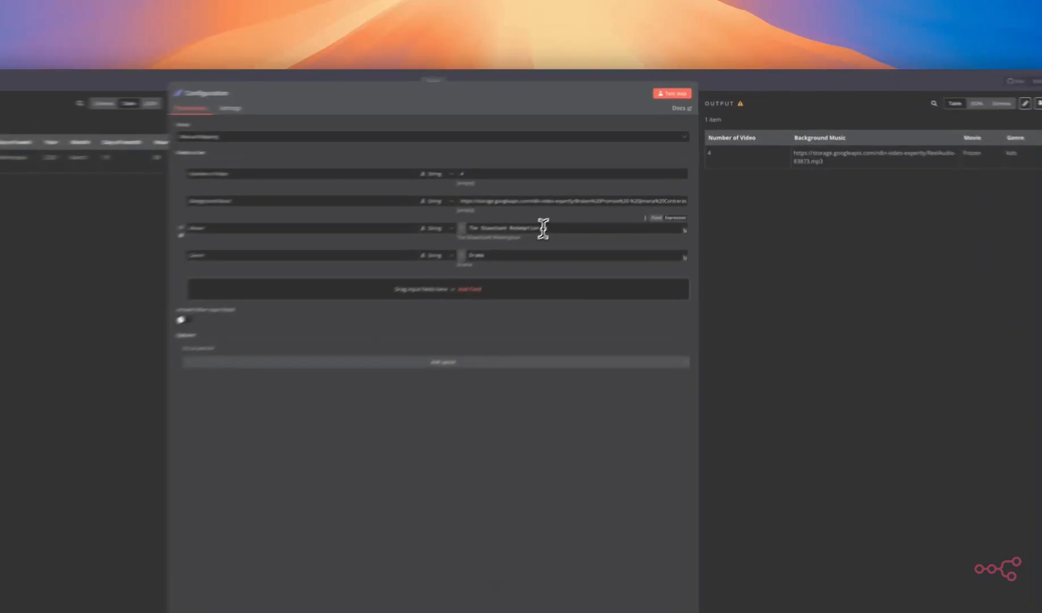
{"action": "left_click_drag", "start_coordinate": [599, 184], "coordinate": [539, 184]}
{"action": "left_click", "coordinate": [561, 177]}
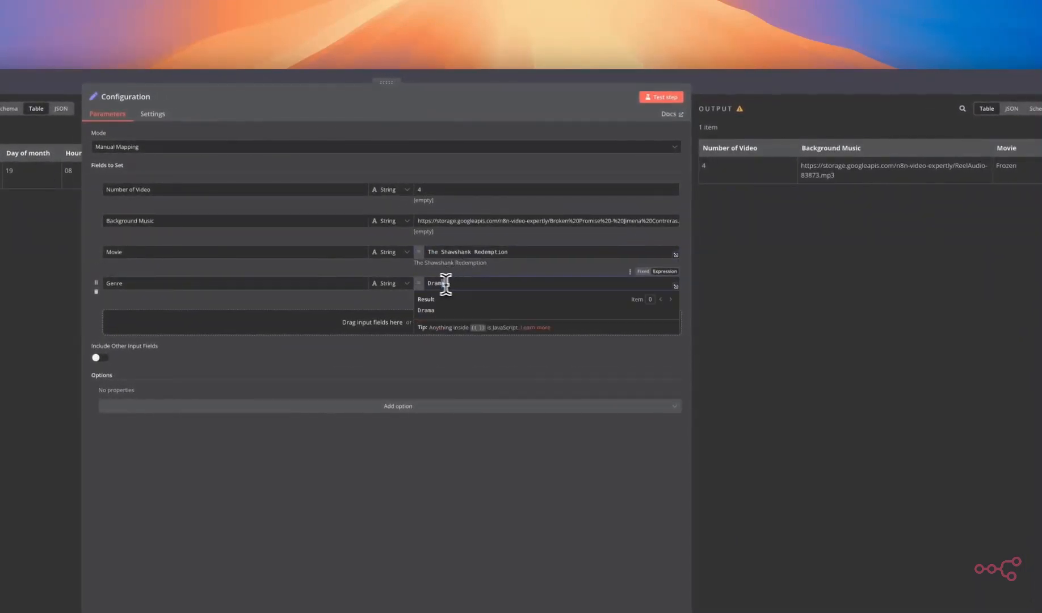
{"action": "left_click_drag", "start_coordinate": [444, 284], "coordinate": [430, 283]}
{"action": "left_click", "coordinate": [447, 271]}
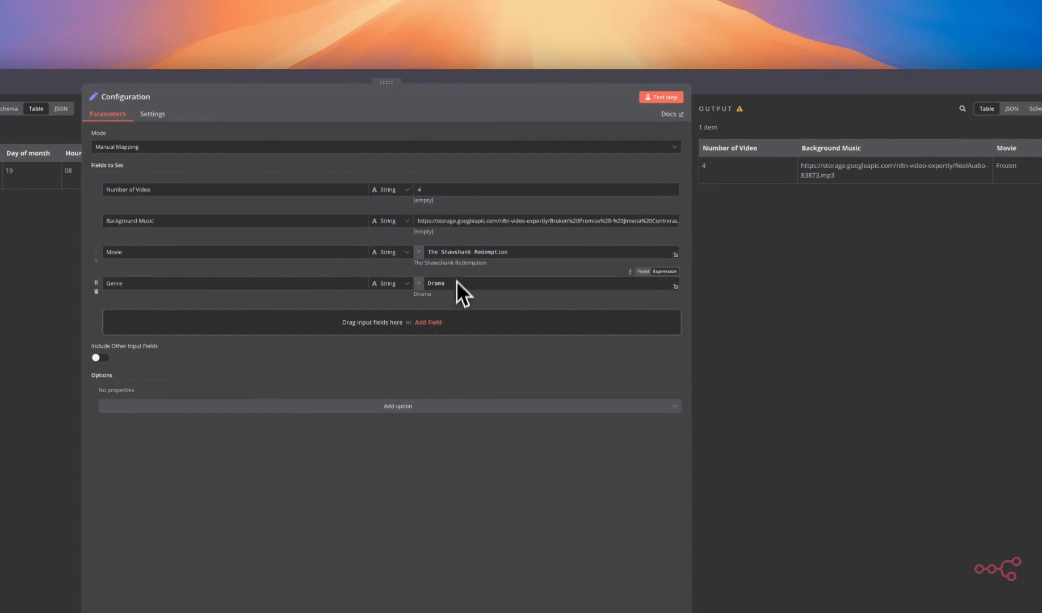
Examine the Background Music link and the Number of Video value in the Configuration node
{"action": "left_click_drag", "start_coordinate": [417, 220], "coordinate": [712, 228]}
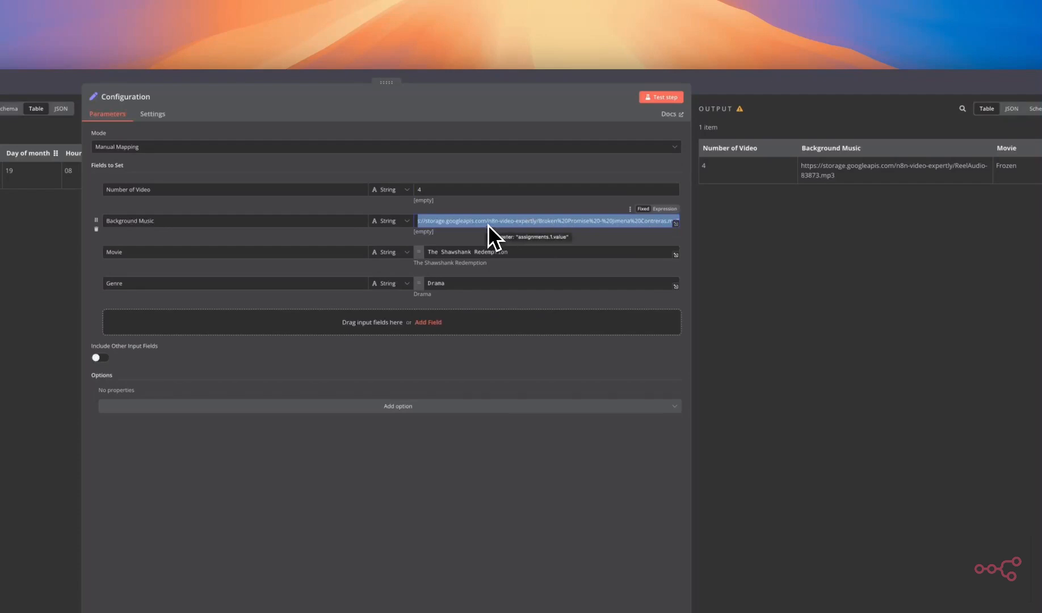
{"action": "left_click", "coordinate": [483, 208]}
{"action": "left_click", "coordinate": [443, 223]}
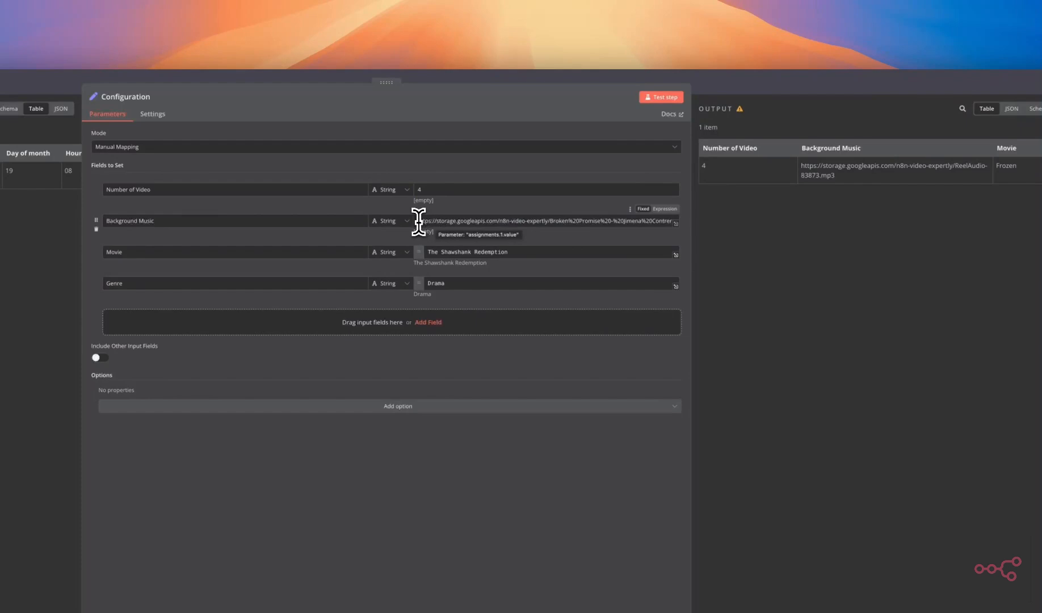
{"action": "left_click_drag", "start_coordinate": [418, 221], "coordinate": [693, 223]}
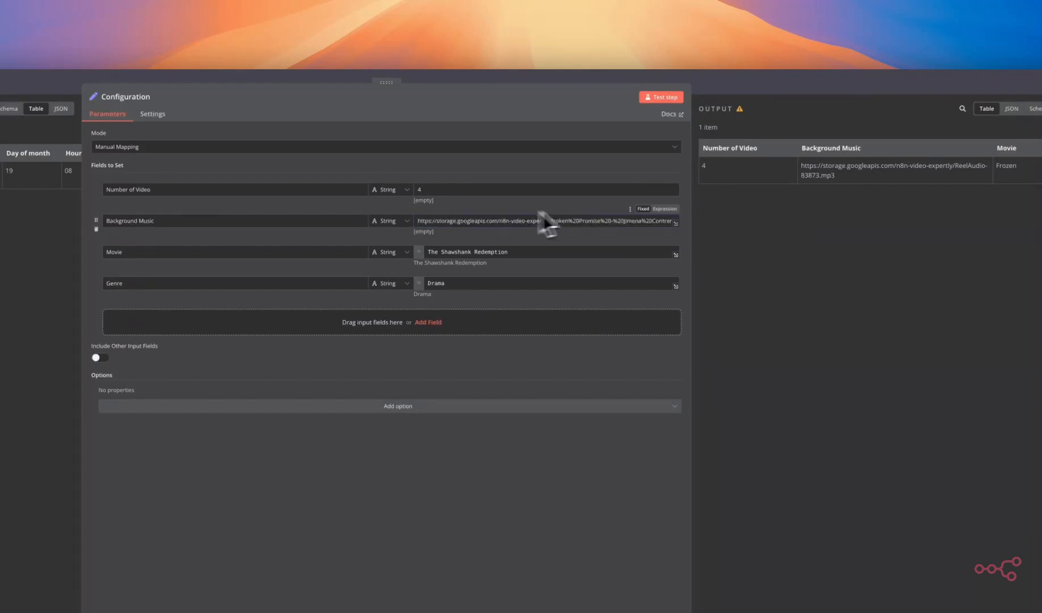
{"action": "left_click_drag", "start_coordinate": [421, 223], "coordinate": [647, 236]}
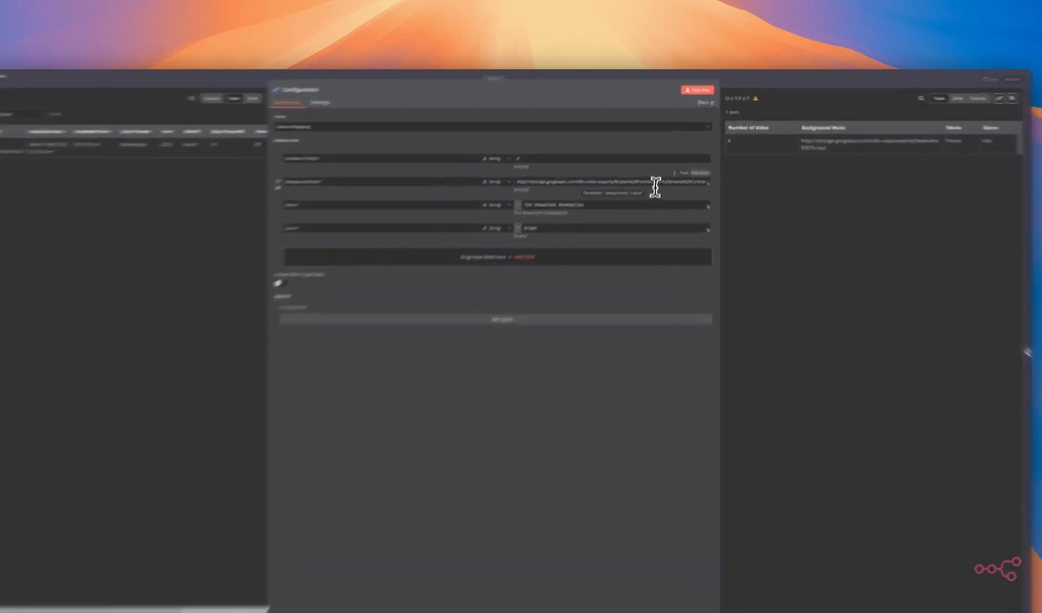
{"action": "left_click_drag", "start_coordinate": [655, 164], "coordinate": [715, 164]}
{"action": "left_click", "coordinate": [716, 165]}
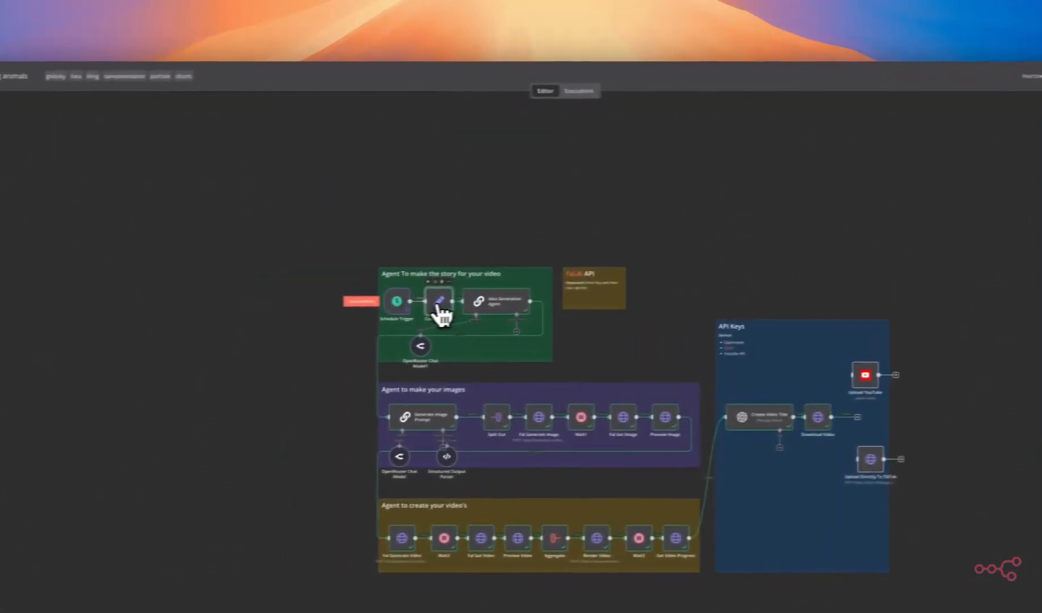
Open the Idea Generation Agent node and read through its movie scene prompt
{"action": "double_click", "coordinate": [518, 303]}
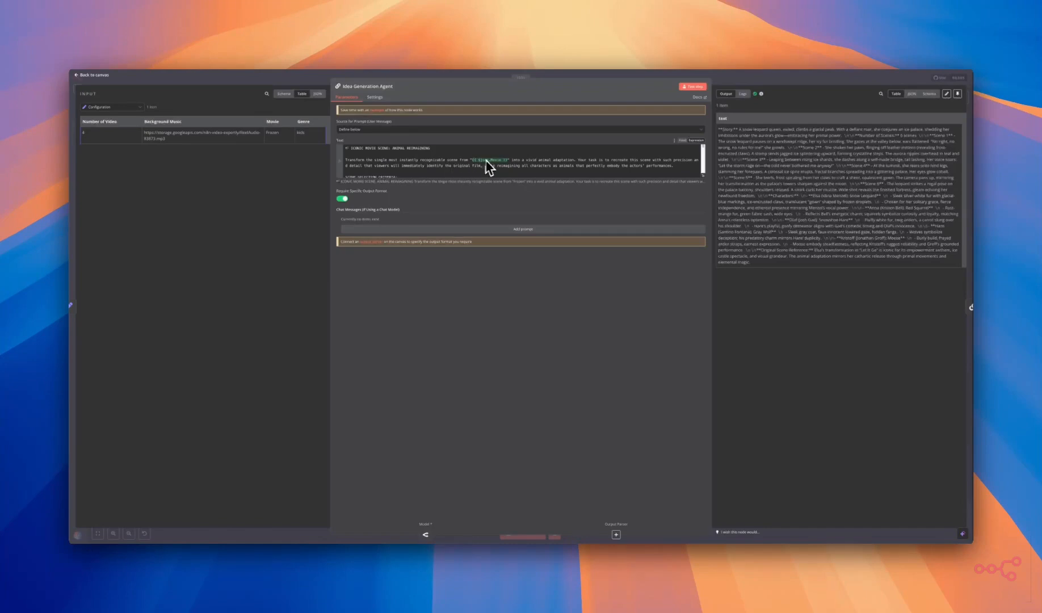
{"action": "scroll", "coordinate": [574, 170], "scroll_direction": "down", "scroll_amount": 5}
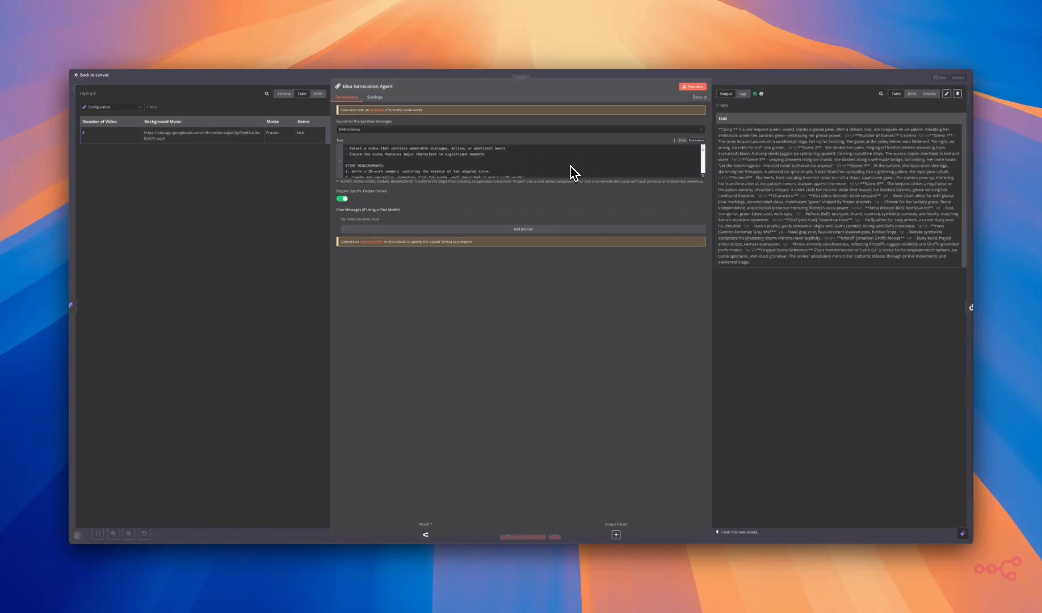
{"action": "scroll", "coordinate": [573, 171], "scroll_direction": "up", "scroll_amount": 2}
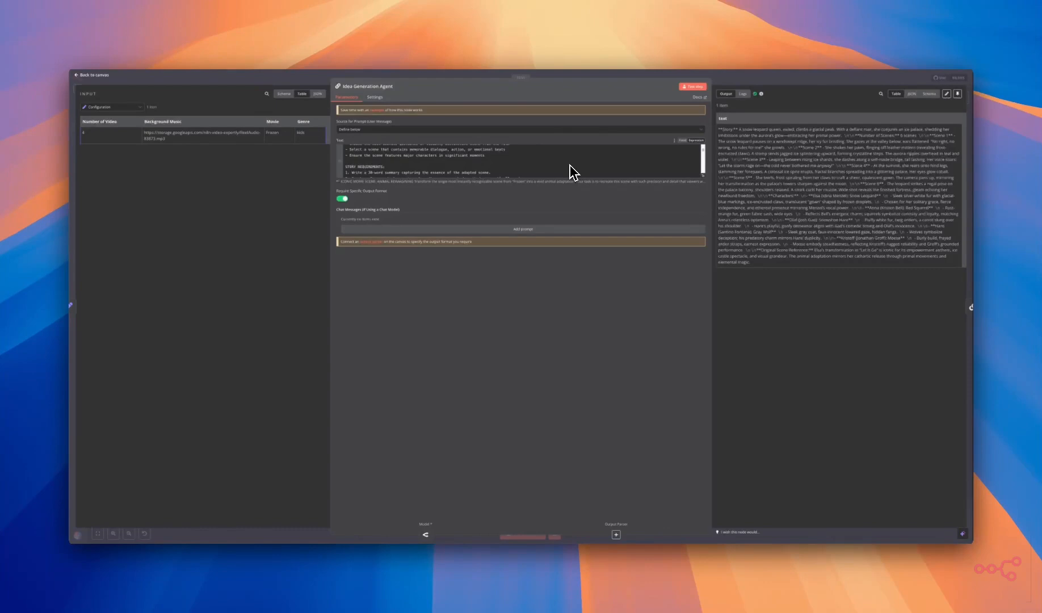
{"action": "scroll", "coordinate": [570, 172], "scroll_direction": "up", "scroll_amount": 1}
{"action": "scroll", "coordinate": [559, 172], "scroll_direction": "up", "scroll_amount": 2}
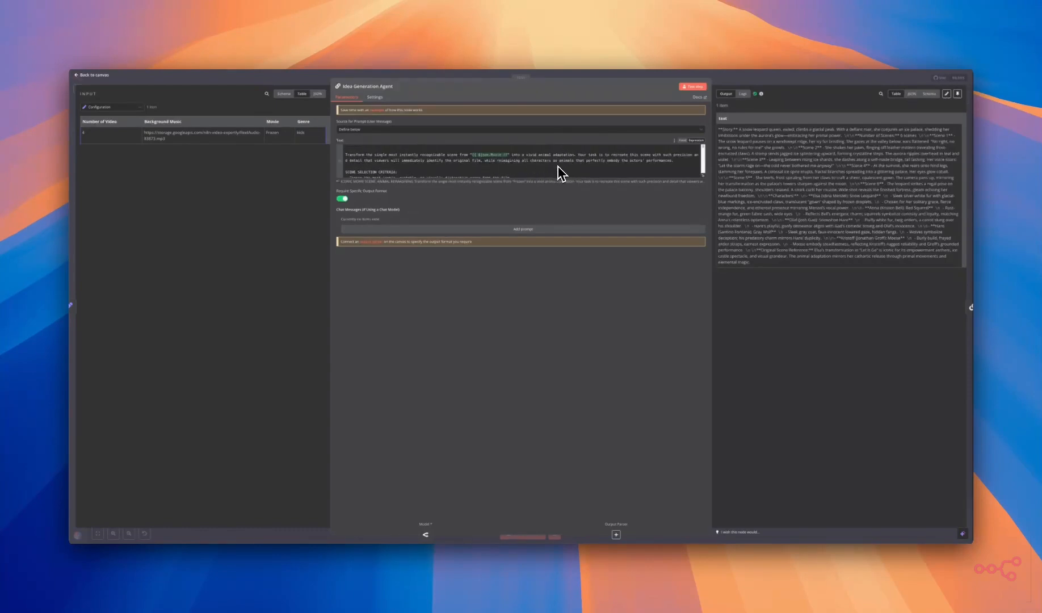
{"action": "scroll", "coordinate": [560, 171], "scroll_direction": "down", "scroll_amount": 10}
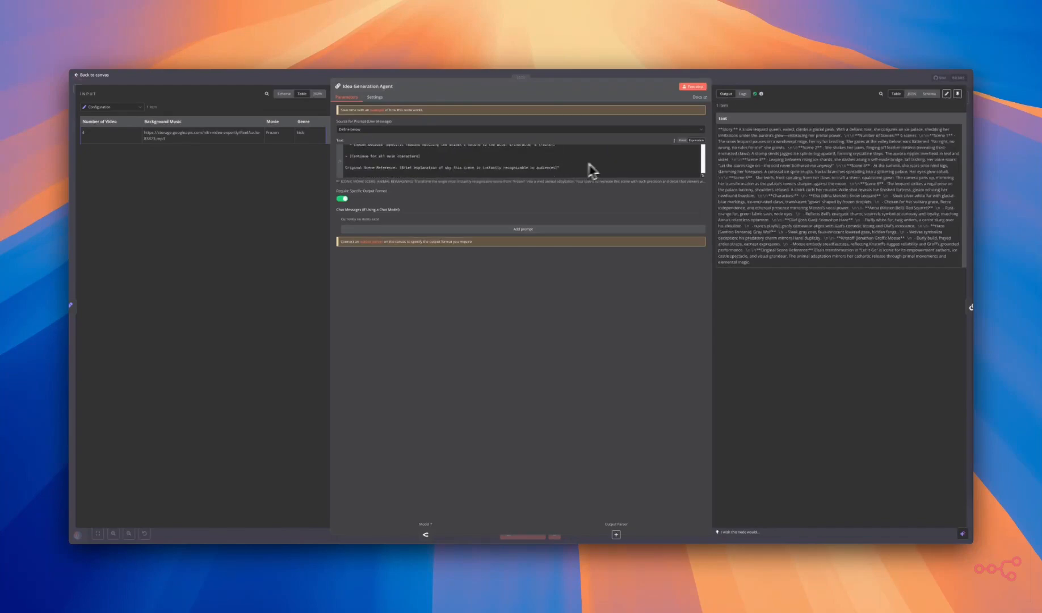
Examine the story, scenes and characters in the Idea Generation Agent's output text and return to the canvas
{"action": "left_click_drag", "start_coordinate": [718, 130], "coordinate": [827, 260]}
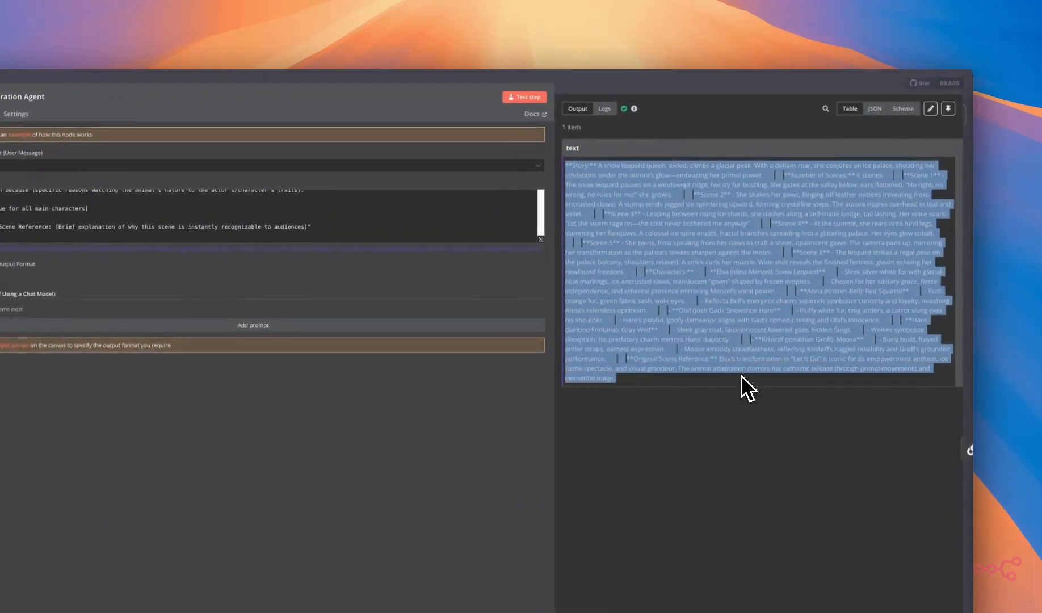
{"action": "left_click", "coordinate": [743, 378]}
{"action": "left_click_drag", "start_coordinate": [614, 309], "coordinate": [574, 174]}
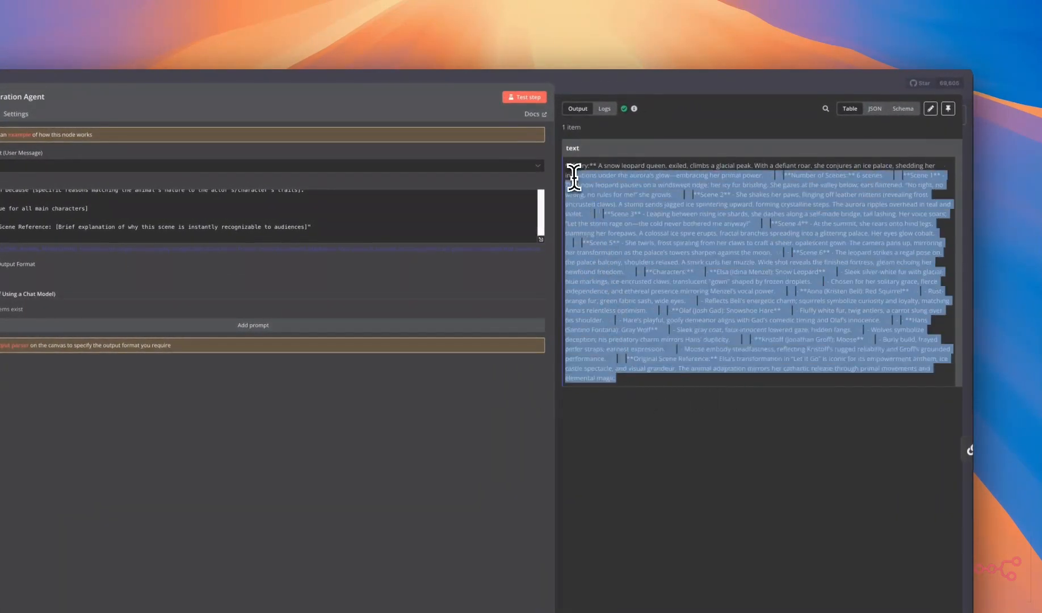
{"action": "left_click", "coordinate": [775, 141]}
{"action": "left_click", "coordinate": [879, 109]}
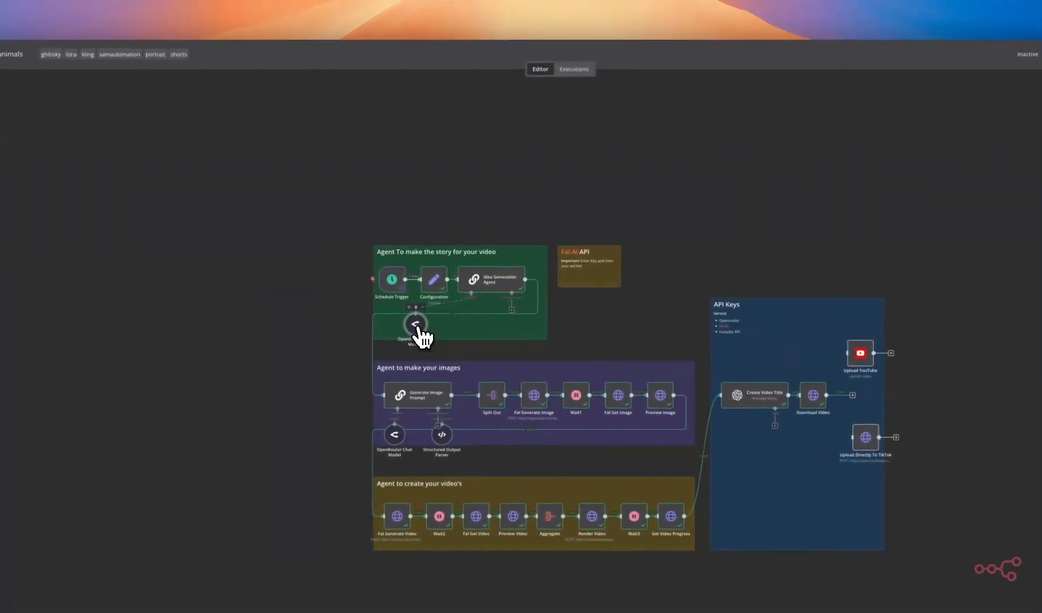
Open the OpenRouter Chat Model1 node, switch to the OpenRouter website and start creating an API key
{"action": "double_click", "coordinate": [420, 332]}
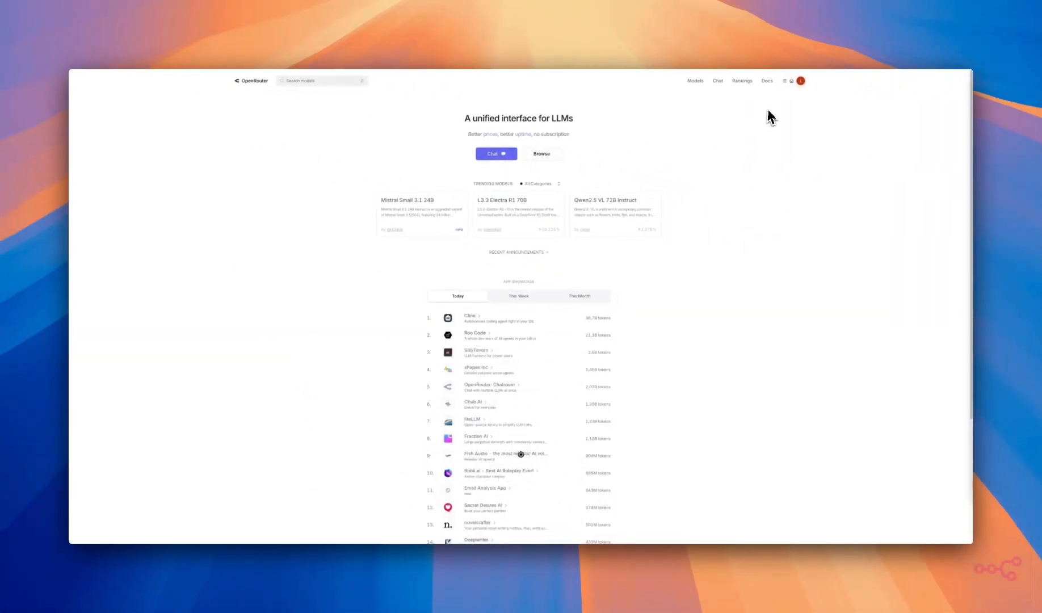
{"action": "left_click", "coordinate": [799, 81]}
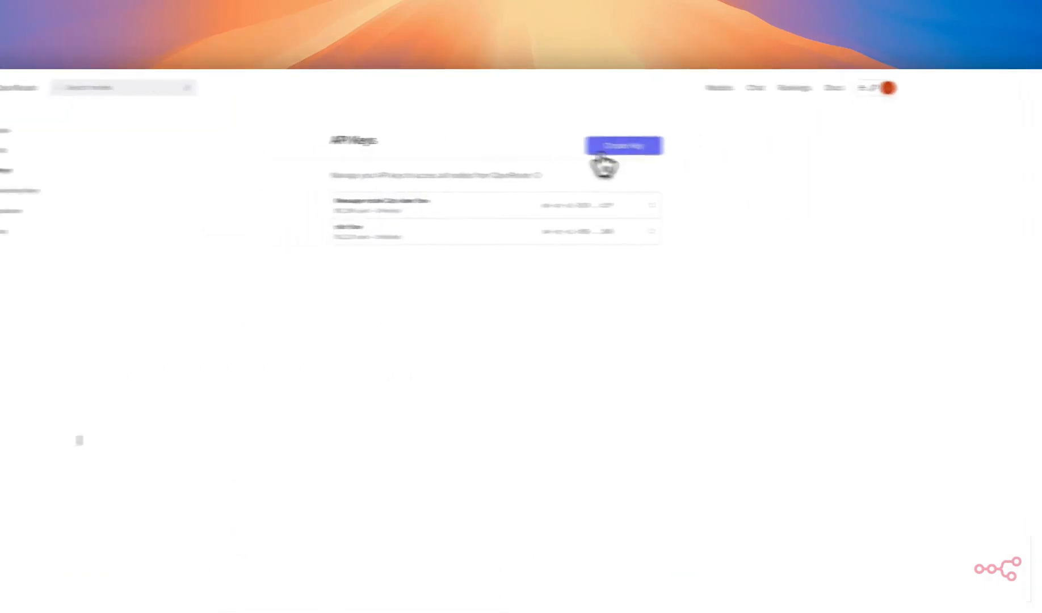
{"action": "left_click", "coordinate": [627, 147]}
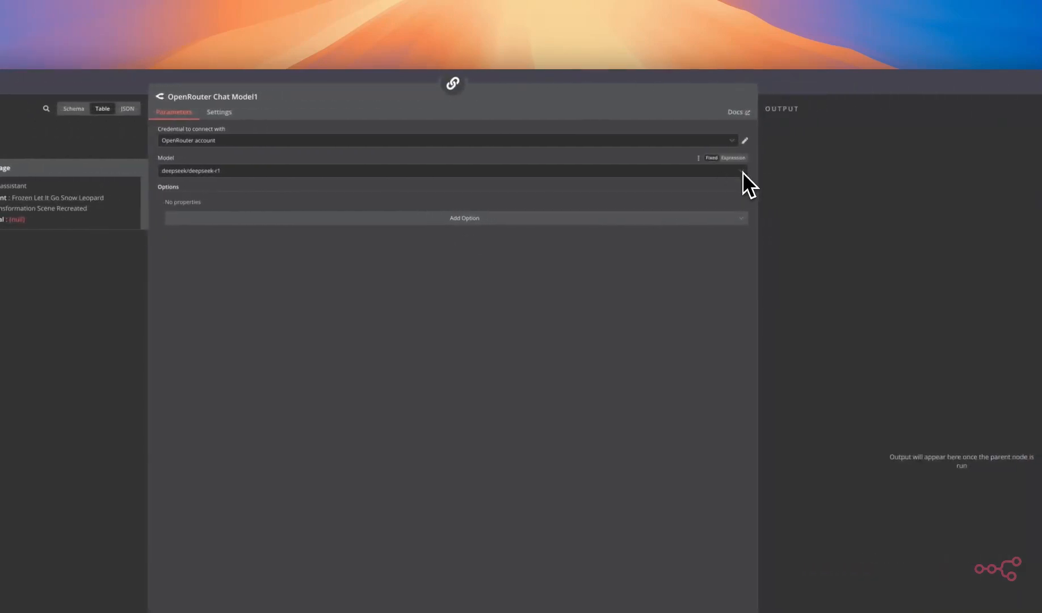
View the API key field of the OpenRouter account credential in the OpenRouter Chat Model1 node and close it
{"action": "left_click", "coordinate": [744, 140]}
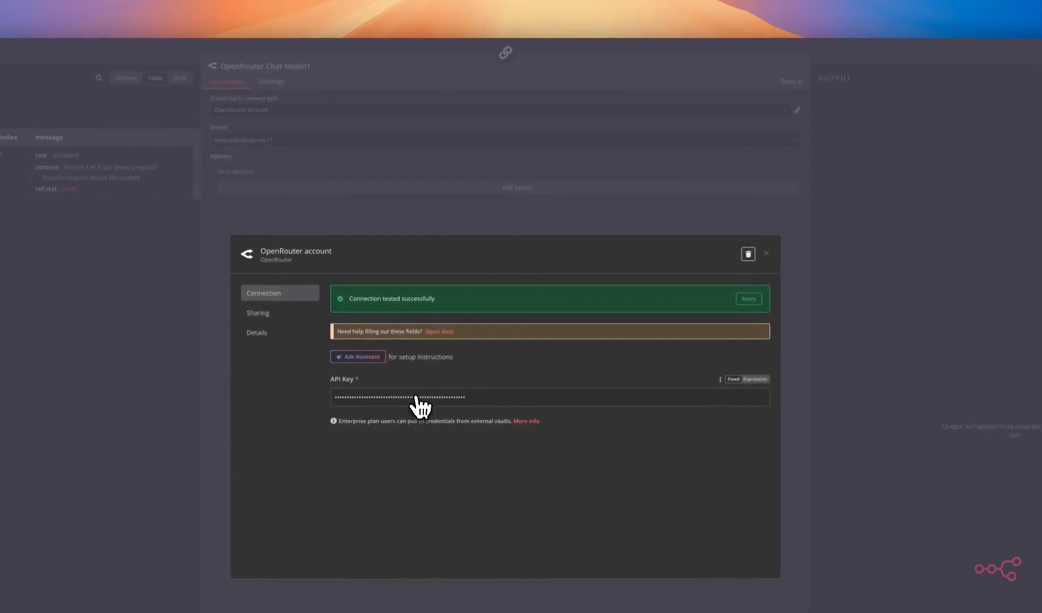
{"action": "left_click", "coordinate": [706, 206]}
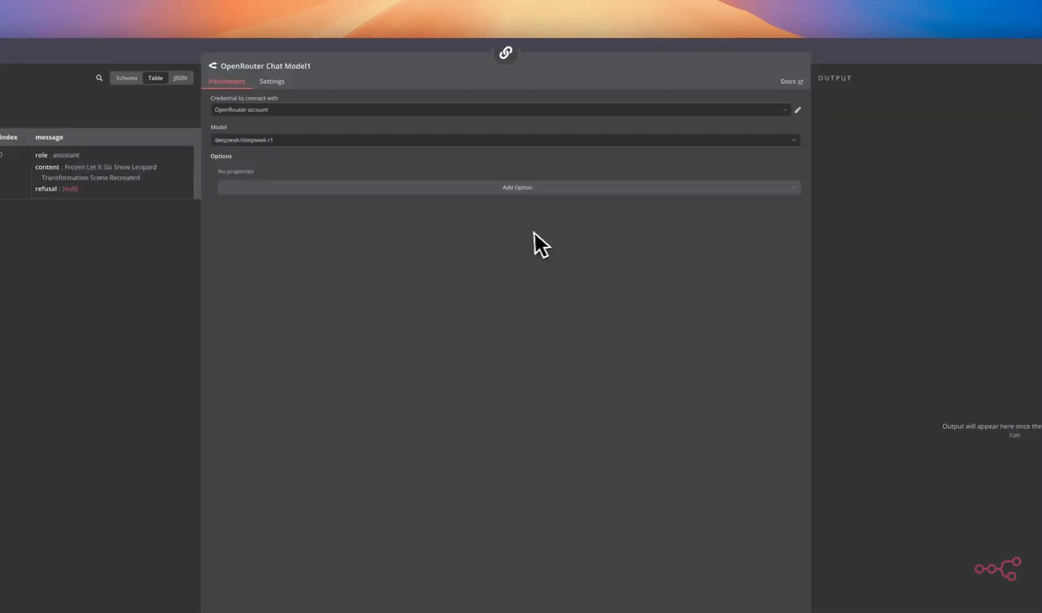
Browse the available models for the OpenRouter Chat Model1 node, including the DeepSeek, Google and OpenAI entries, and return to the canvas
{"action": "left_click", "coordinate": [392, 142]}
{"action": "scroll", "coordinate": [386, 241], "scroll_direction": "down", "scroll_amount": 8}
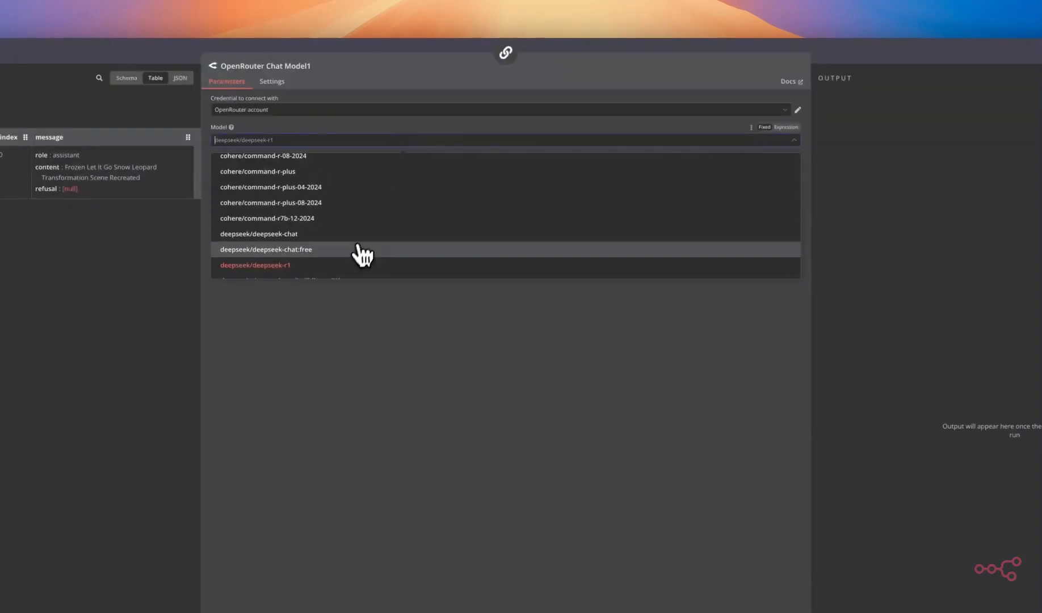
{"action": "scroll", "coordinate": [361, 255], "scroll_direction": "down", "scroll_amount": 10}
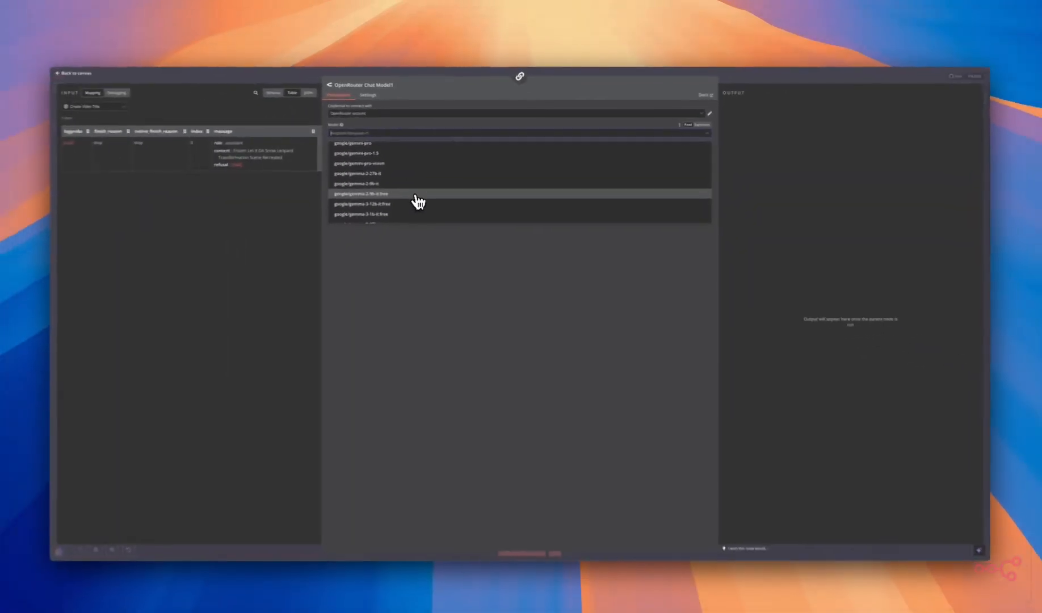
{"action": "scroll", "coordinate": [420, 196], "scroll_direction": "down", "scroll_amount": 10}
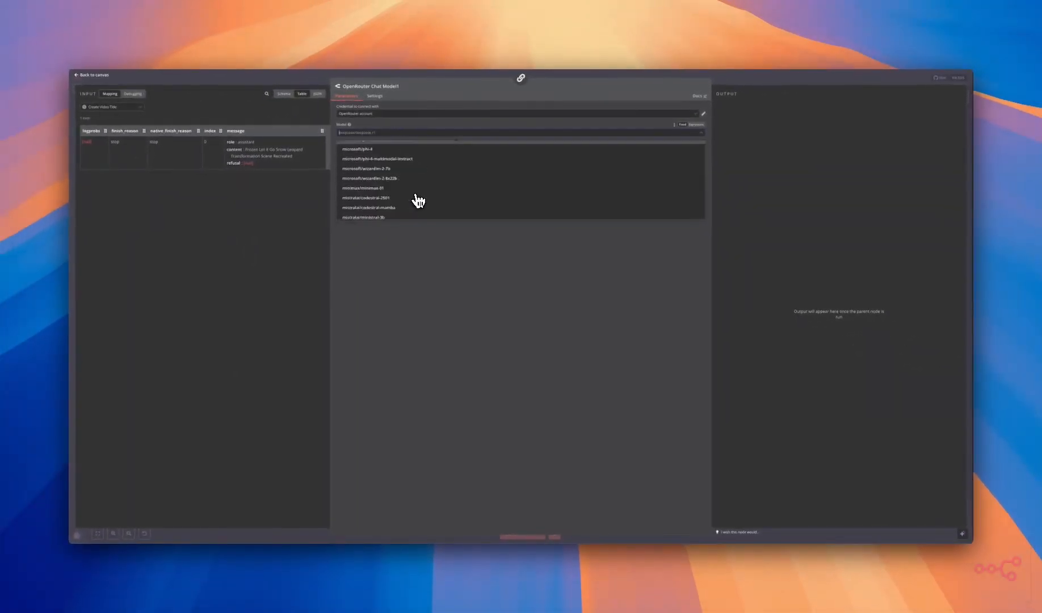
{"action": "scroll", "coordinate": [427, 198], "scroll_direction": "down", "scroll_amount": 3}
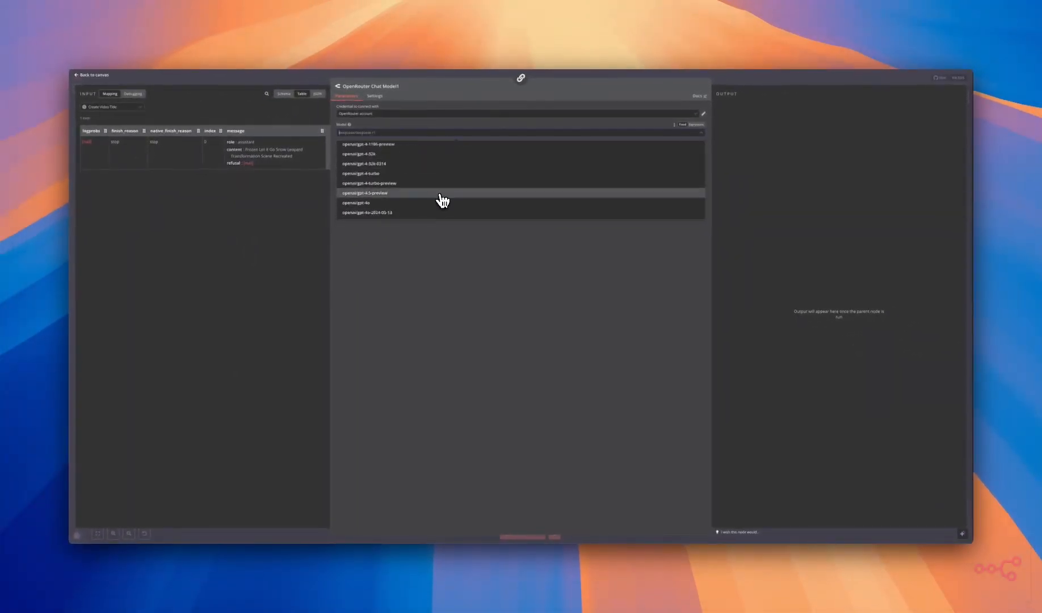
{"action": "scroll", "coordinate": [430, 191], "scroll_direction": "up", "scroll_amount": 10}
{"action": "left_click", "coordinate": [405, 225]}
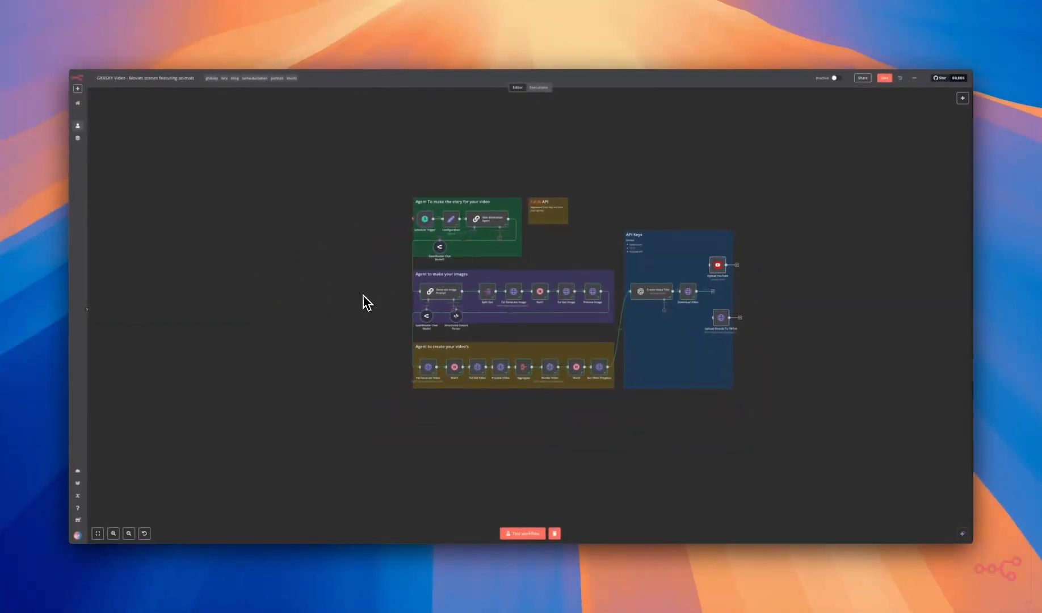
Open the Generate Image Prompt node, show its input data as JSON and read through its prompt text
{"action": "double_click", "coordinate": [446, 294]}
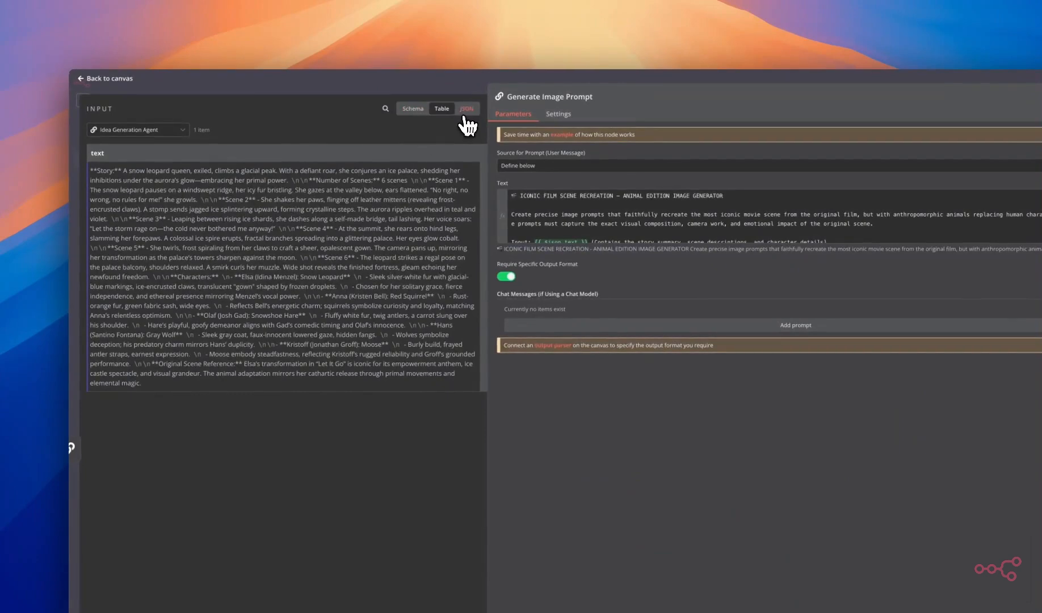
{"action": "left_click", "coordinate": [465, 117]}
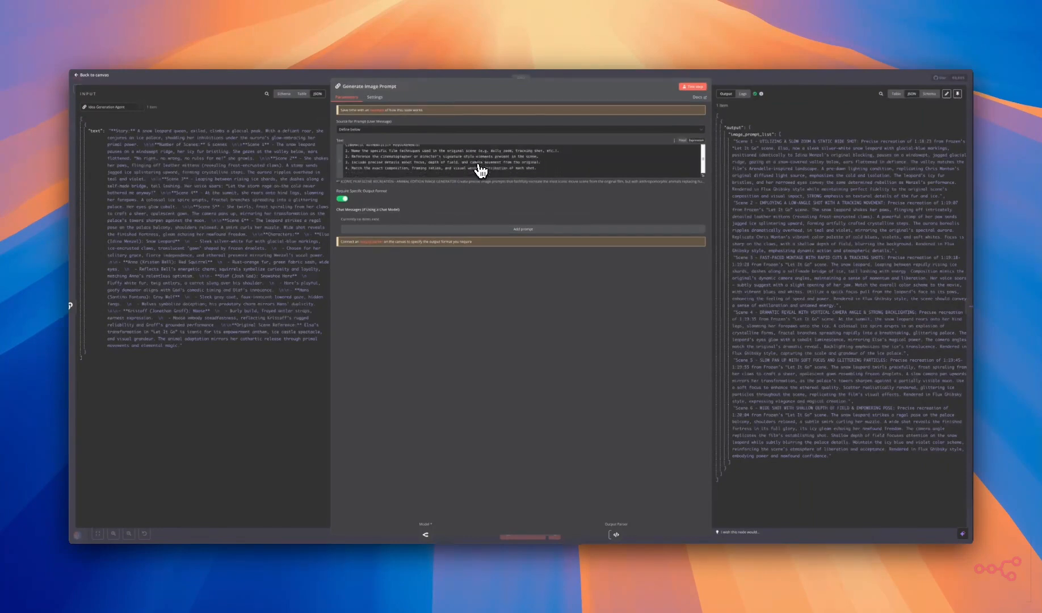
{"action": "scroll", "coordinate": [474, 170], "scroll_direction": "down", "scroll_amount": 3}
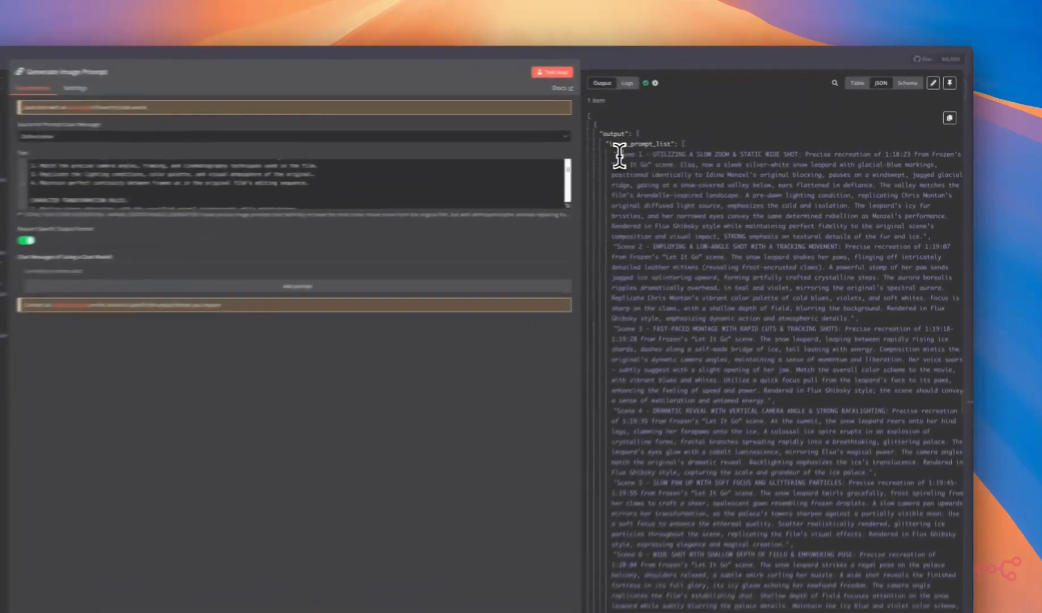
Examine the scene prompts from Scene 1 to Scene 6 in the Generate Image Prompt output and return to the canvas
{"action": "left_click_drag", "start_coordinate": [736, 142], "coordinate": [798, 194]}
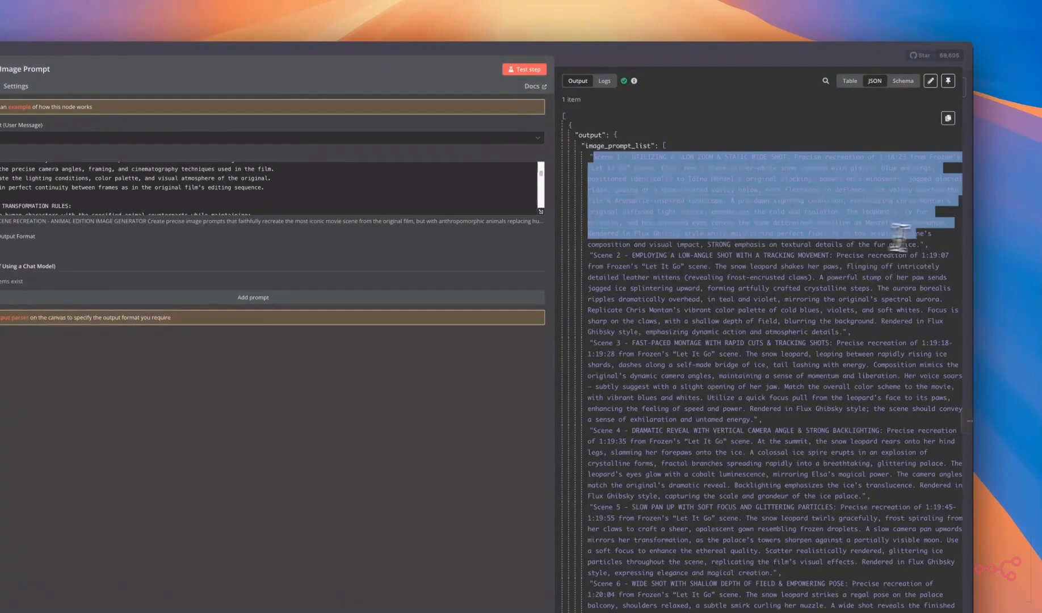
{"action": "left_click_drag", "start_coordinate": [899, 236], "coordinate": [605, 258]}
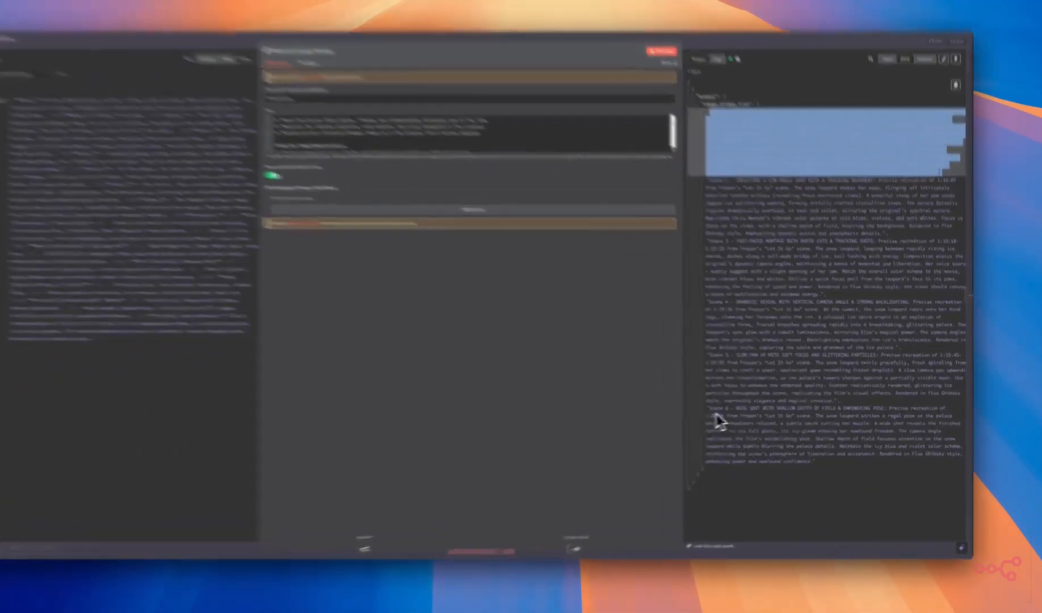
{"action": "left_click_drag", "start_coordinate": [735, 407], "coordinate": [845, 458]}
{"action": "left_click", "coordinate": [844, 457]}
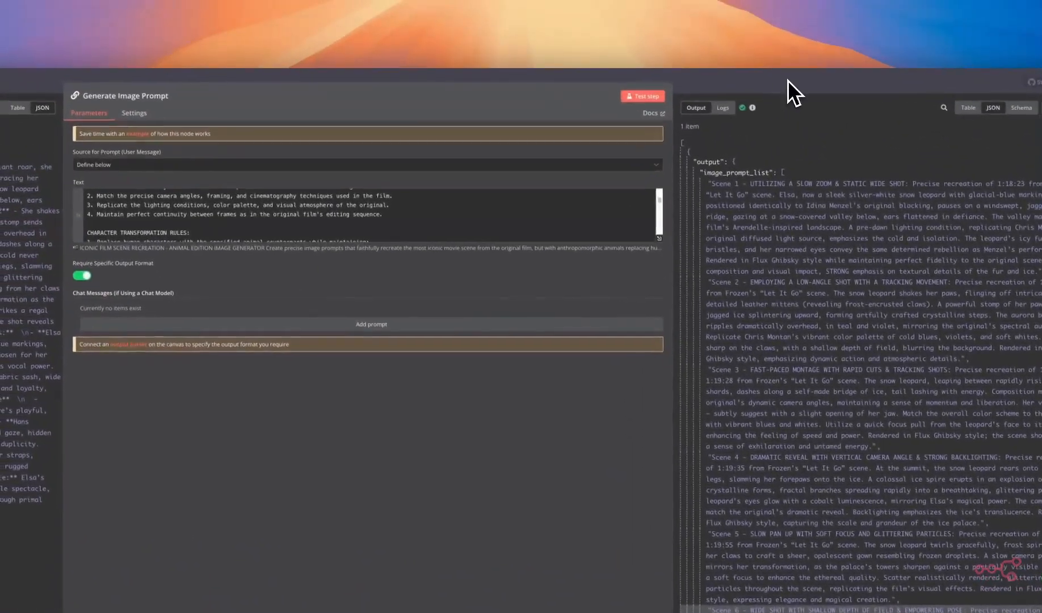
{"action": "left_click", "coordinate": [787, 80]}
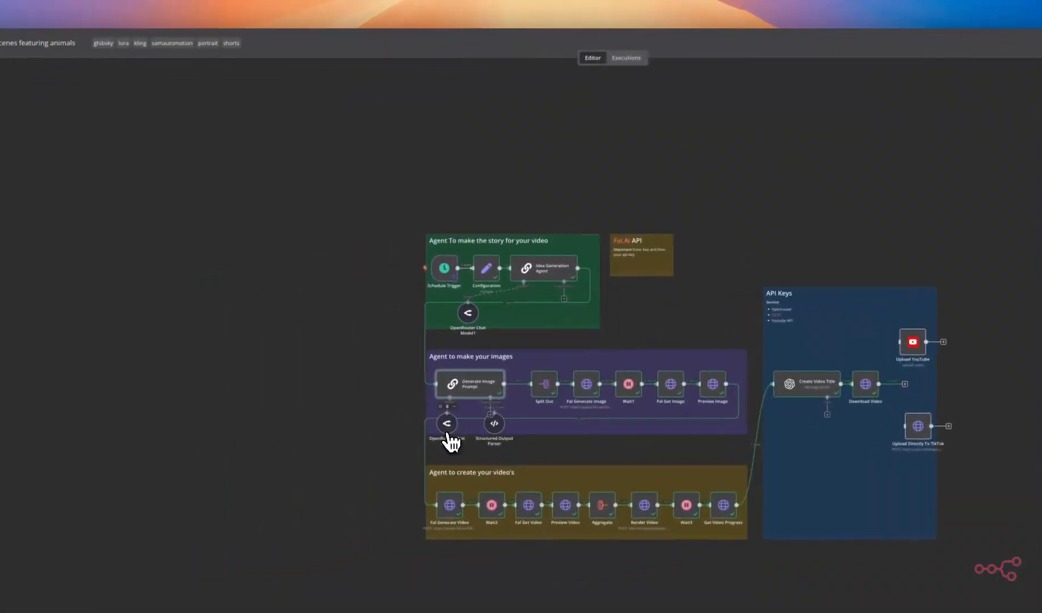
Open the OpenRouter Chat Model node under Generate Image Prompt and look through its model choices
{"action": "double_click", "coordinate": [448, 432]}
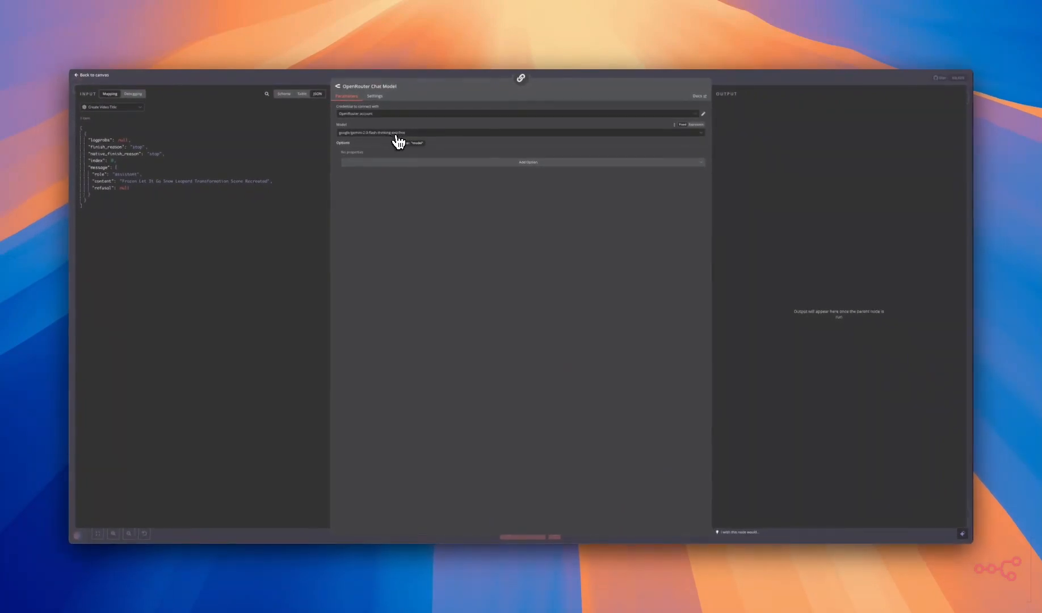
{"action": "left_click", "coordinate": [397, 134]}
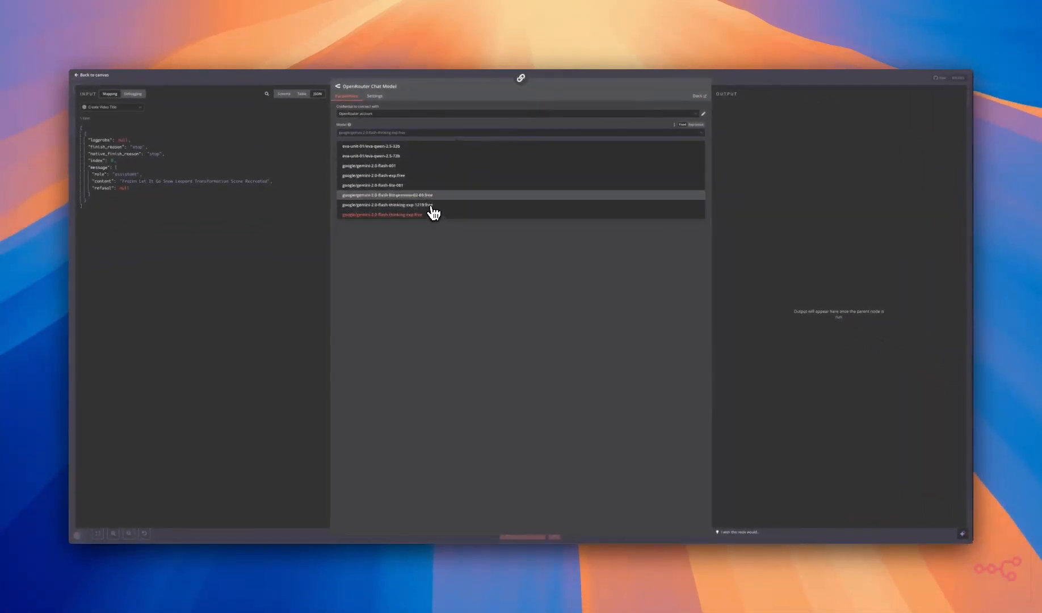
{"action": "scroll", "coordinate": [435, 210], "scroll_direction": "down", "scroll_amount": 3}
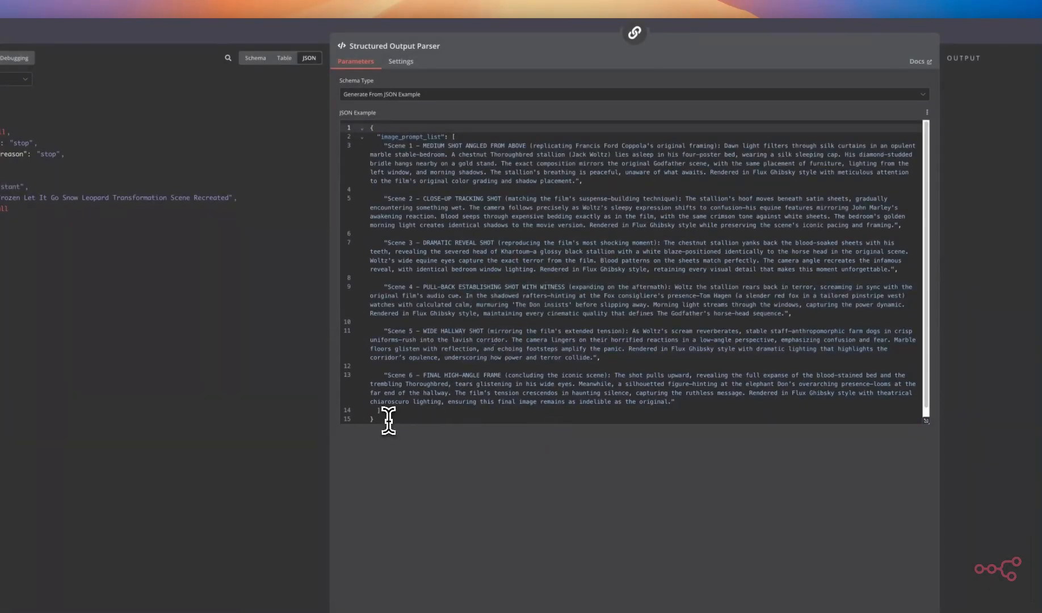
Examine the image_prompt_list JSON example in the Structured Output Parser node from opening to closing bracket, and close the node
{"action": "left_click_drag", "start_coordinate": [387, 417], "coordinate": [347, 125]}
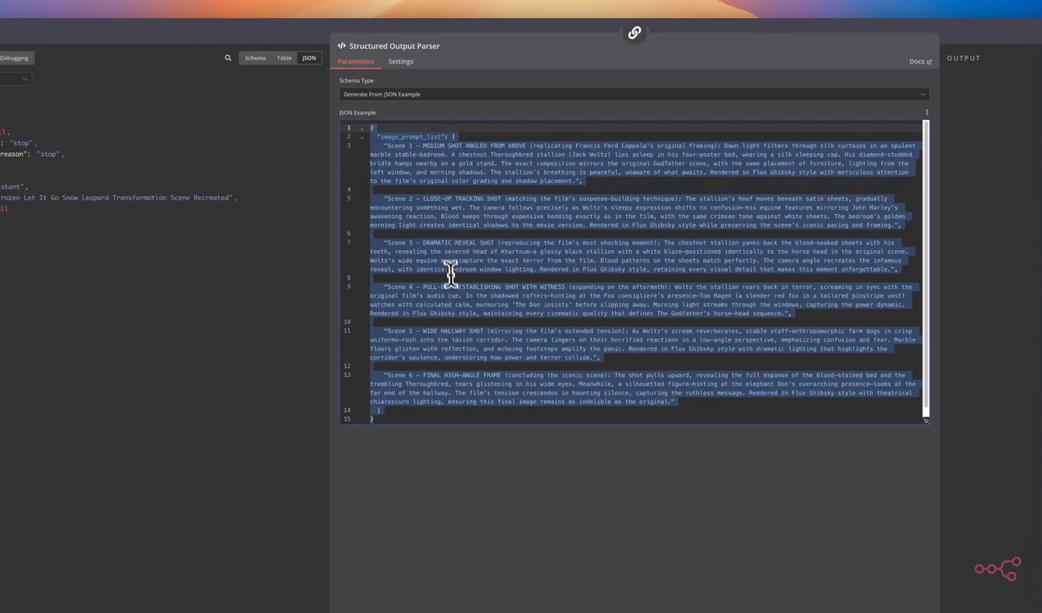
{"action": "left_click", "coordinate": [400, 413]}
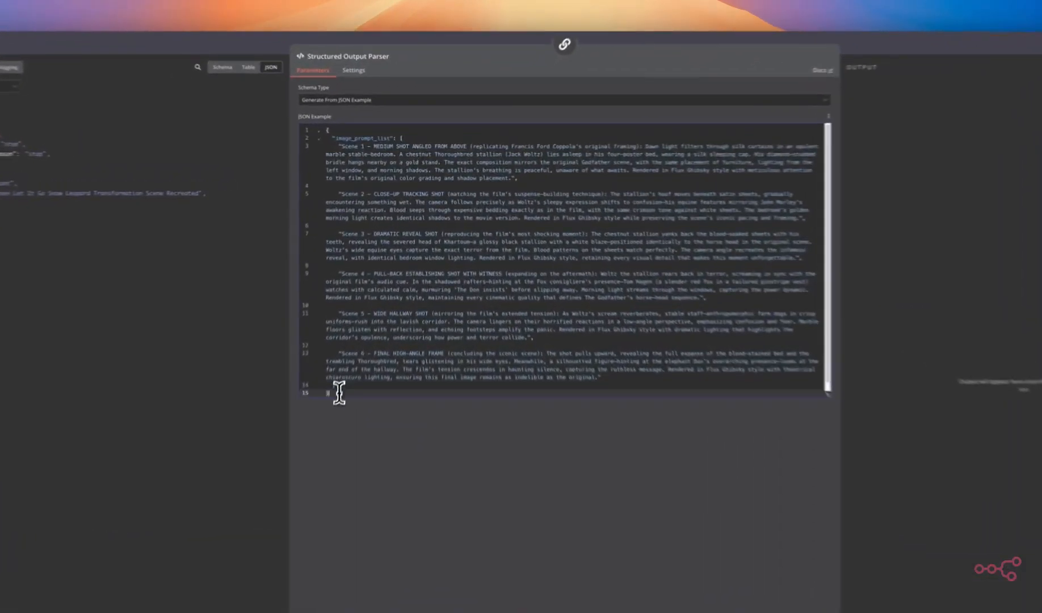
{"action": "key", "text": "ctrl+a"}
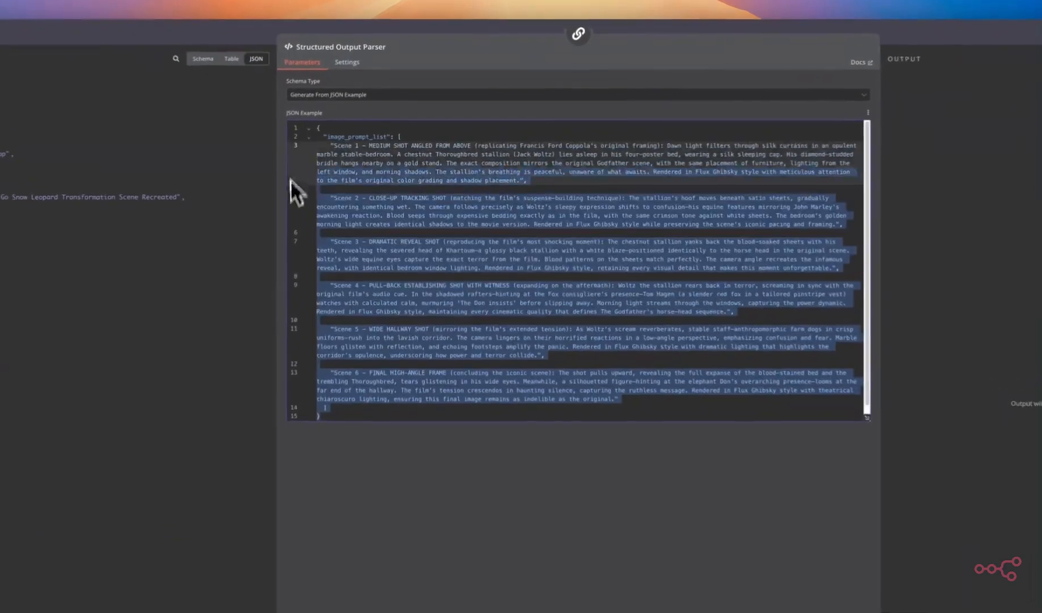
{"action": "left_click", "coordinate": [386, 412]}
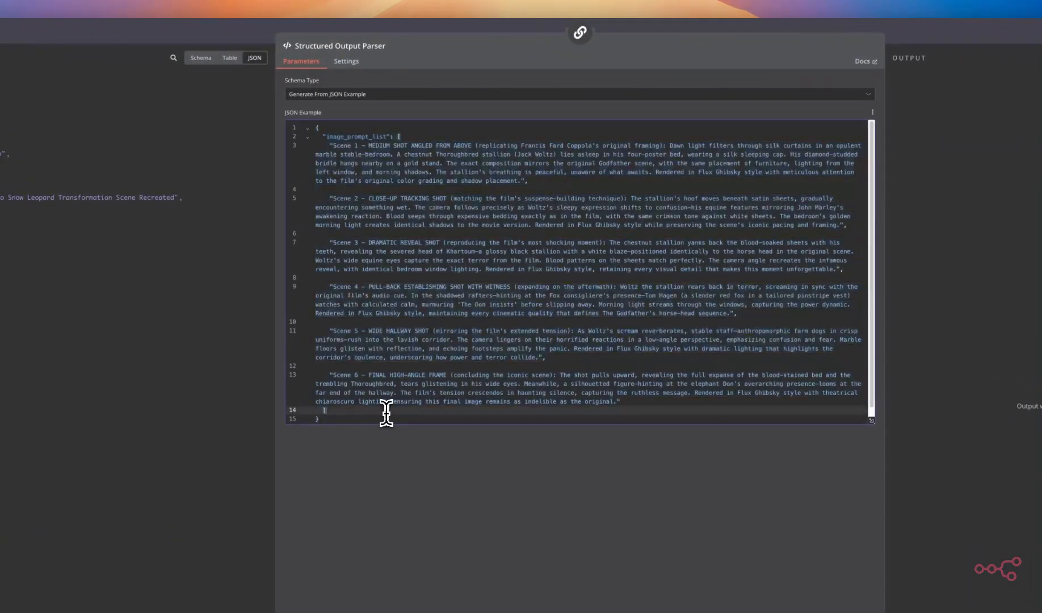
{"action": "key", "text": "Escape"}
Open the Split Out node, review its separated scene prompt items in the output and return to the canvas
{"action": "double_click", "coordinate": [376, 355]}
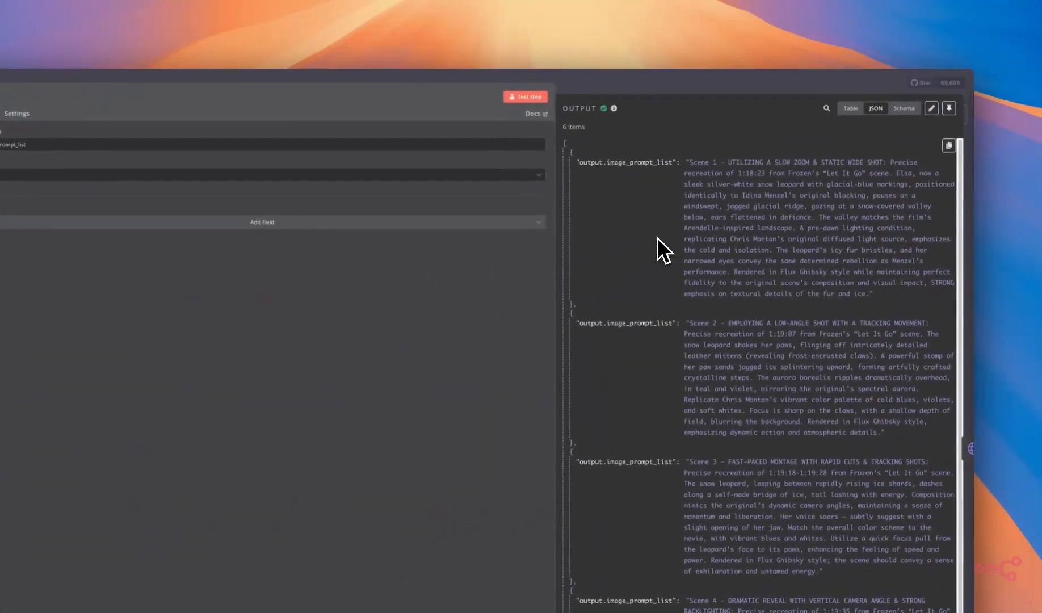
{"action": "scroll", "coordinate": [800, 171], "scroll_direction": "down", "scroll_amount": 5}
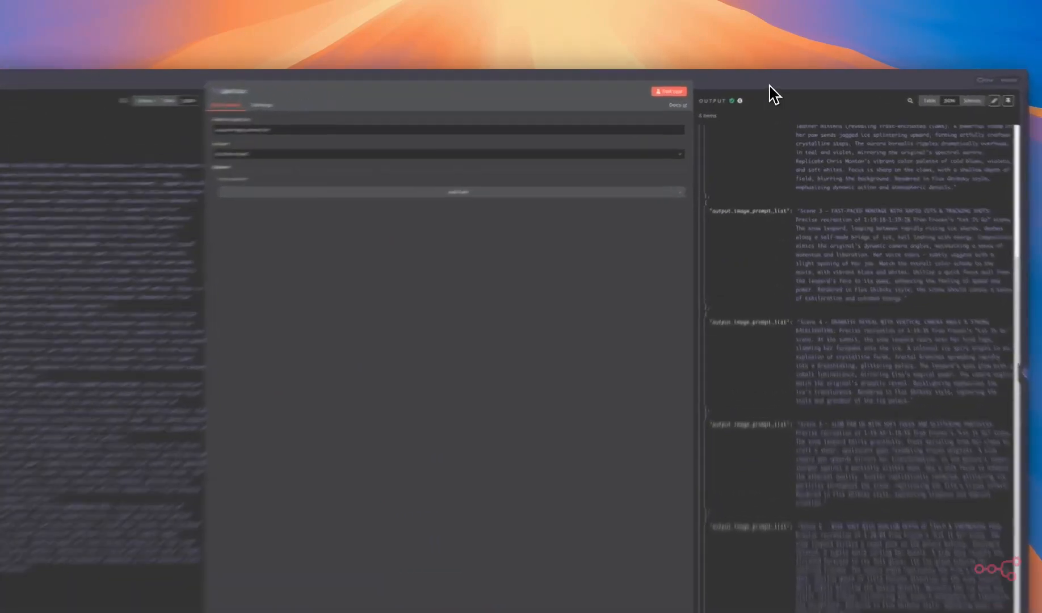
{"action": "left_click", "coordinate": [770, 82]}
Open the Fal Generate Image node, keep its name as it is and highlight the model part of its request URL
{"action": "double_click", "coordinate": [515, 292]}
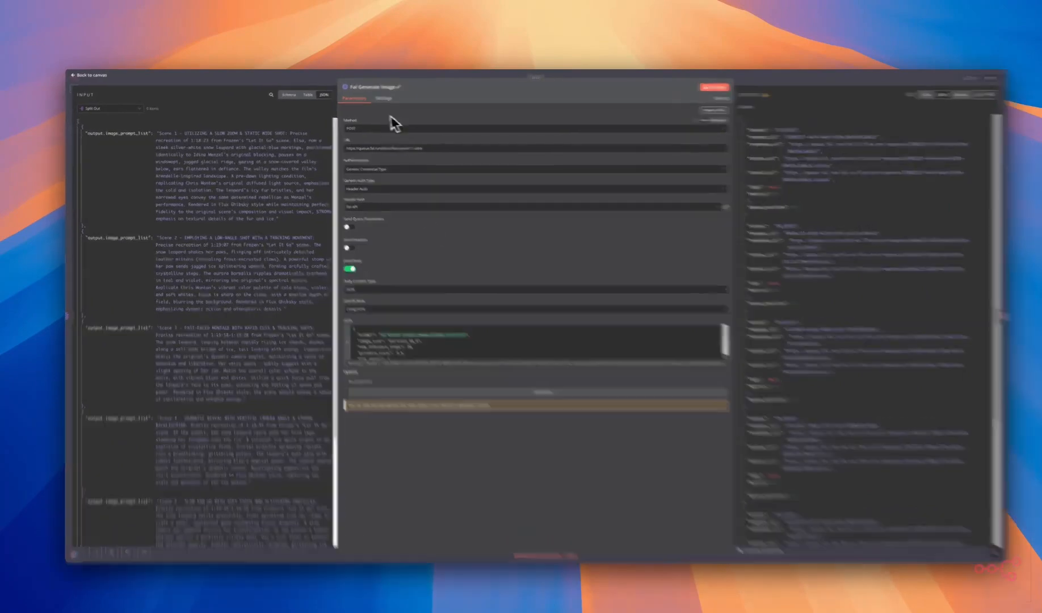
{"action": "left_click", "coordinate": [392, 86]}
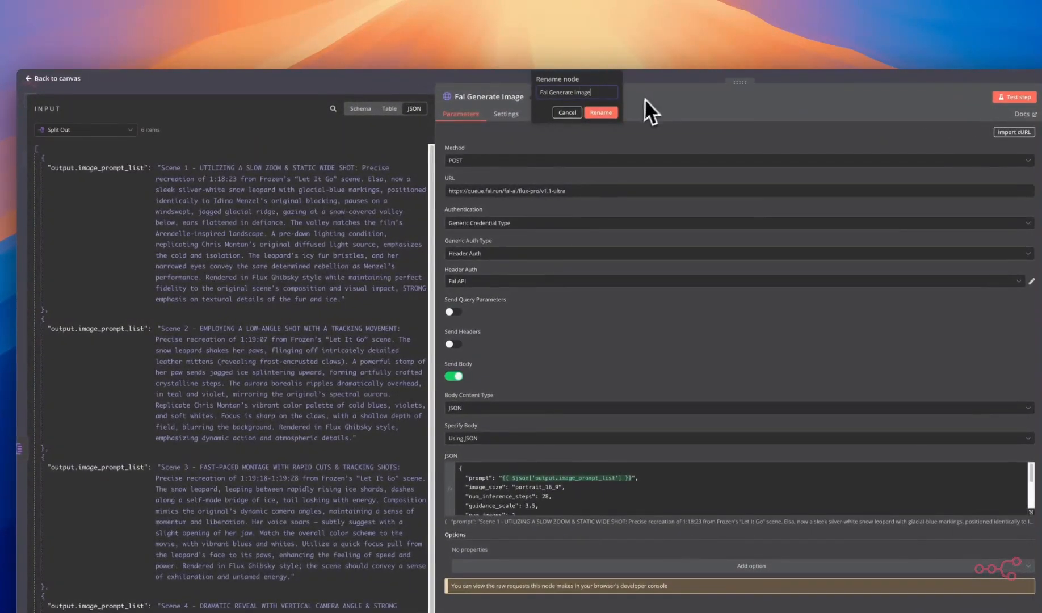
{"action": "left_click", "coordinate": [569, 113]}
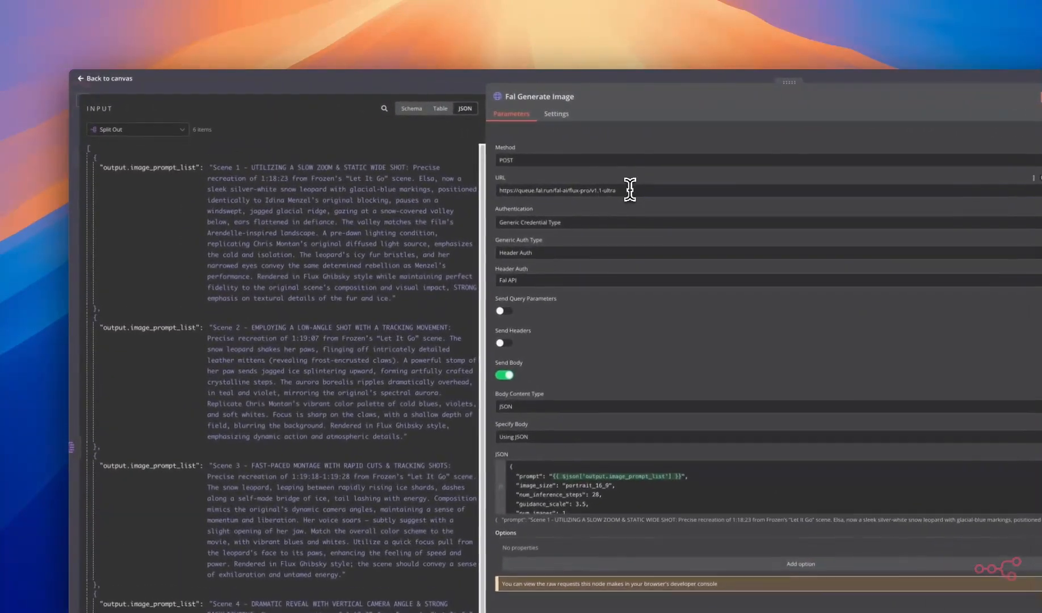
{"action": "left_click_drag", "start_coordinate": [412, 145], "coordinate": [361, 143]}
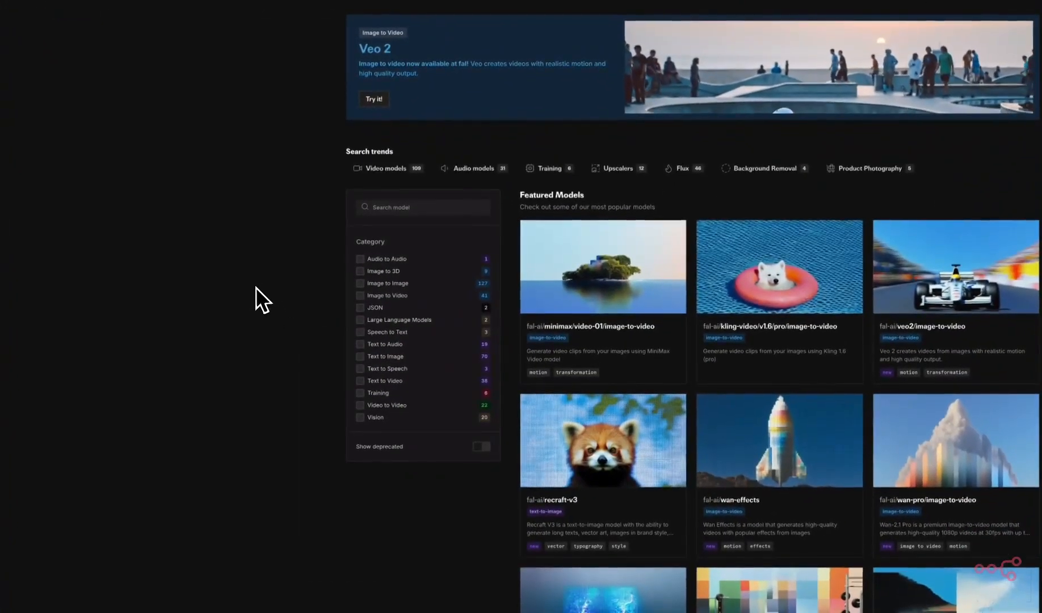
In the fal model gallery, try the Image to Video and Image to Image category filters and look at the listed models
{"action": "left_click", "coordinate": [360, 296]}
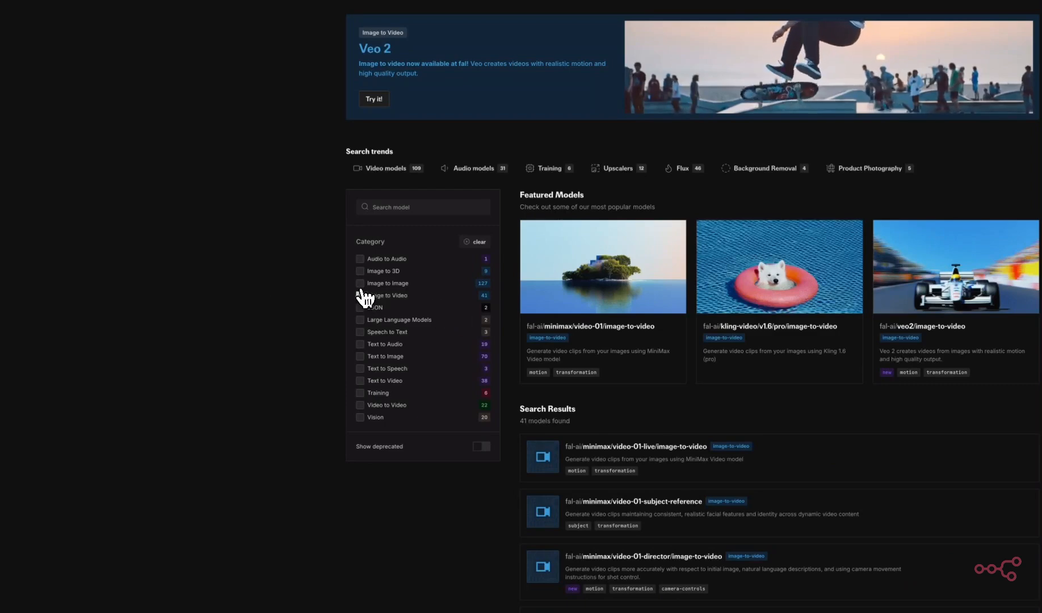
{"action": "left_click", "coordinate": [361, 284]}
{"action": "left_click", "coordinate": [360, 295]}
{"action": "scroll", "coordinate": [643, 332], "scroll_direction": "down", "scroll_amount": 1}
{"action": "scroll", "coordinate": [642, 331], "scroll_direction": "up", "scroll_amount": 1}
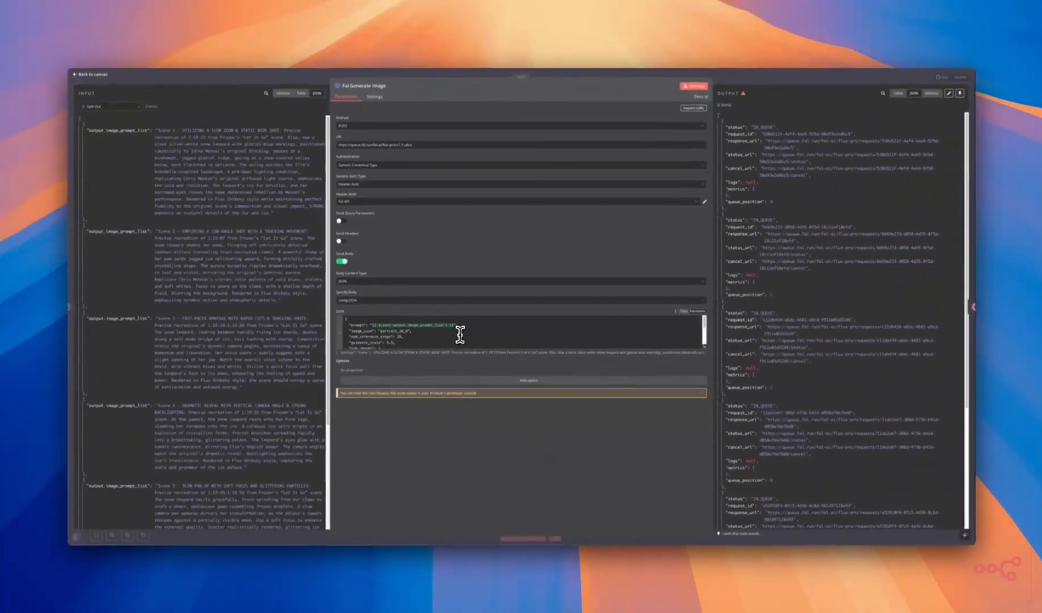
Examine the prompt, image size and safety checker settings in the Fal Generate Image node's JSON body and return to the canvas
{"action": "scroll", "coordinate": [459, 335], "scroll_direction": "down", "scroll_amount": 2}
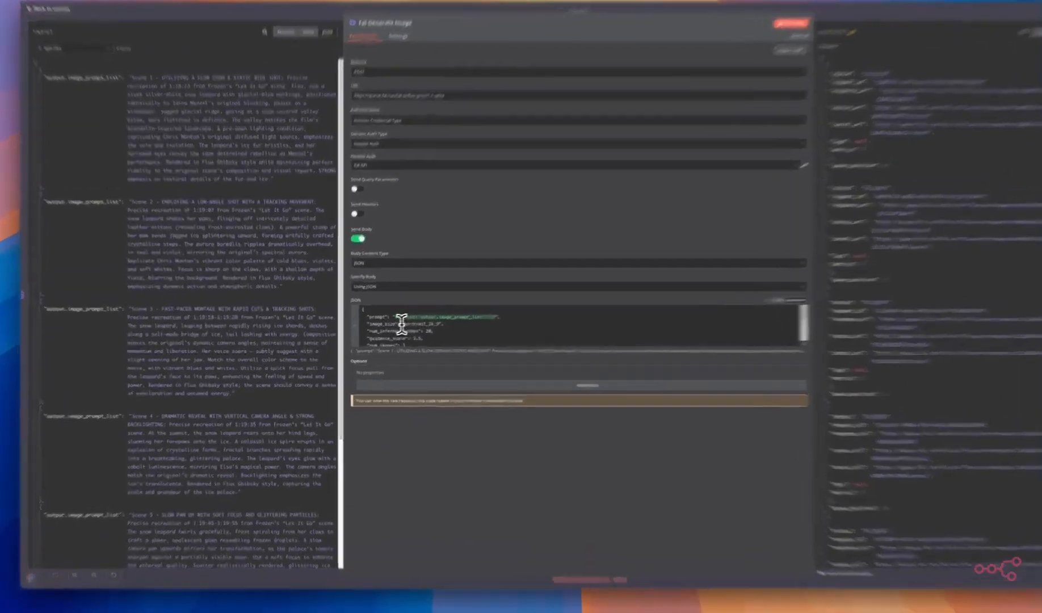
{"action": "left_click_drag", "start_coordinate": [379, 330], "coordinate": [410, 330]}
{"action": "left_click", "coordinate": [412, 331]}
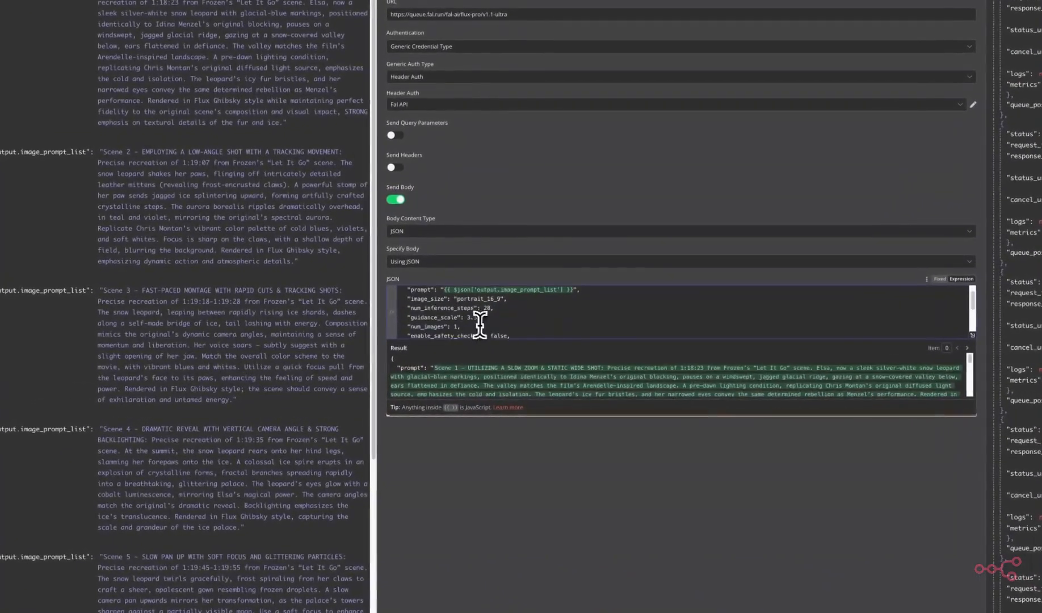
{"action": "scroll", "coordinate": [397, 332], "scroll_direction": "down", "scroll_amount": 2}
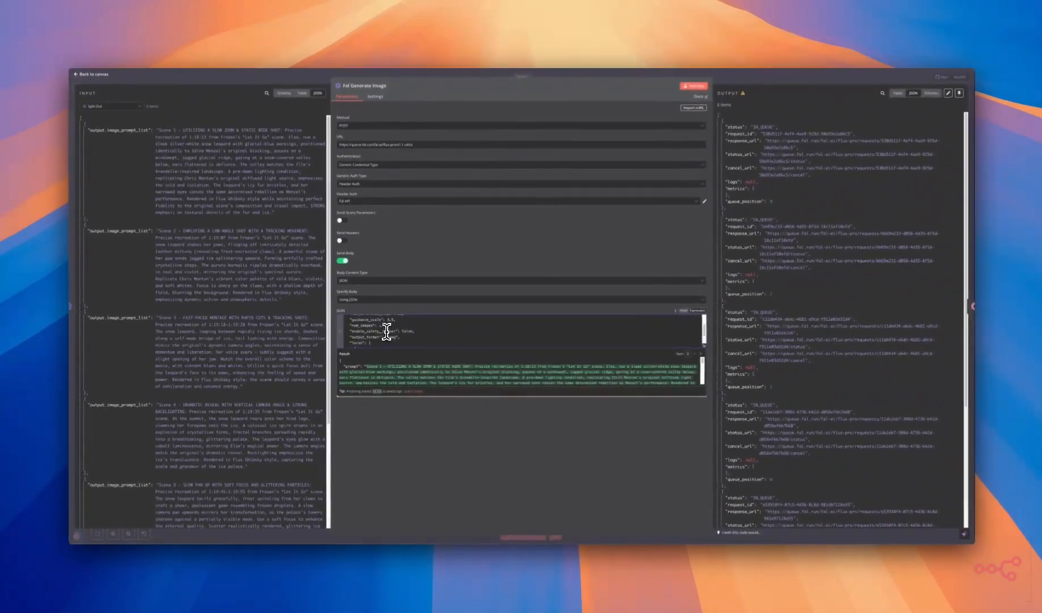
{"action": "left_click_drag", "start_coordinate": [415, 332], "coordinate": [350, 331]}
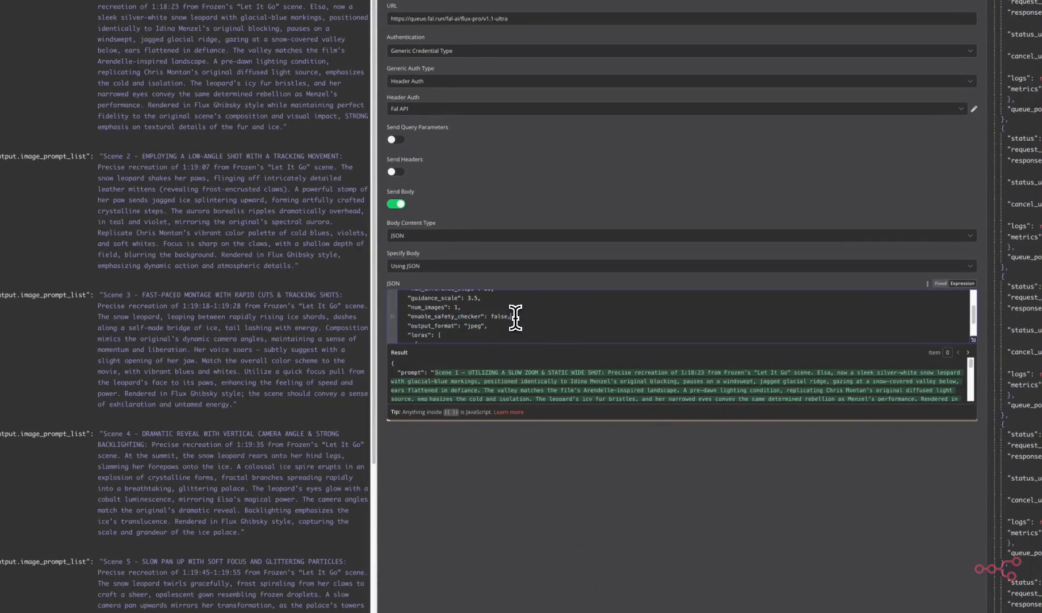
{"action": "scroll", "coordinate": [477, 314], "scroll_direction": "down", "scroll_amount": 2}
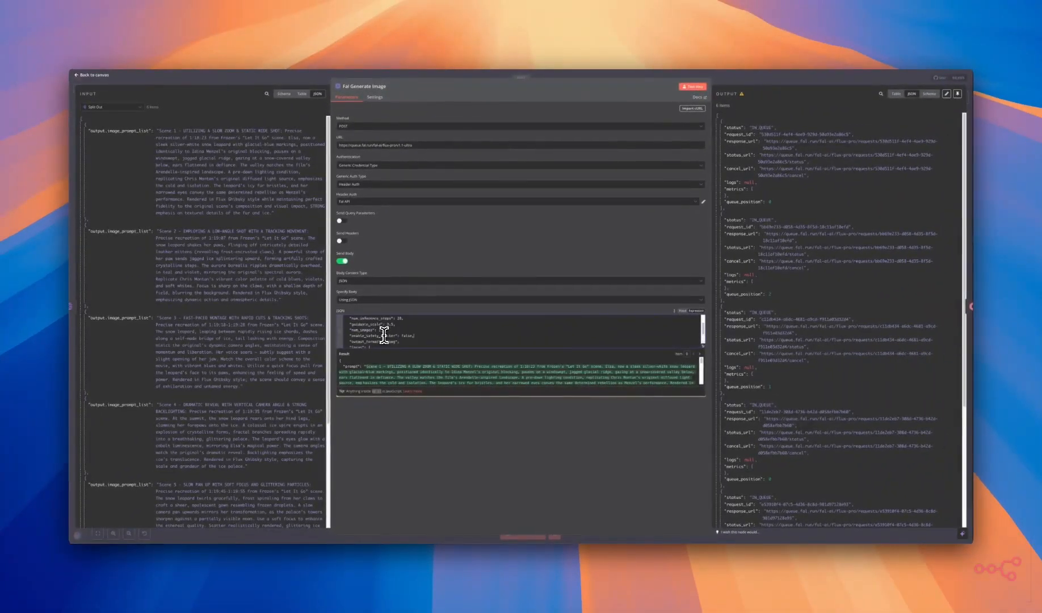
{"action": "left_click", "coordinate": [383, 310]}
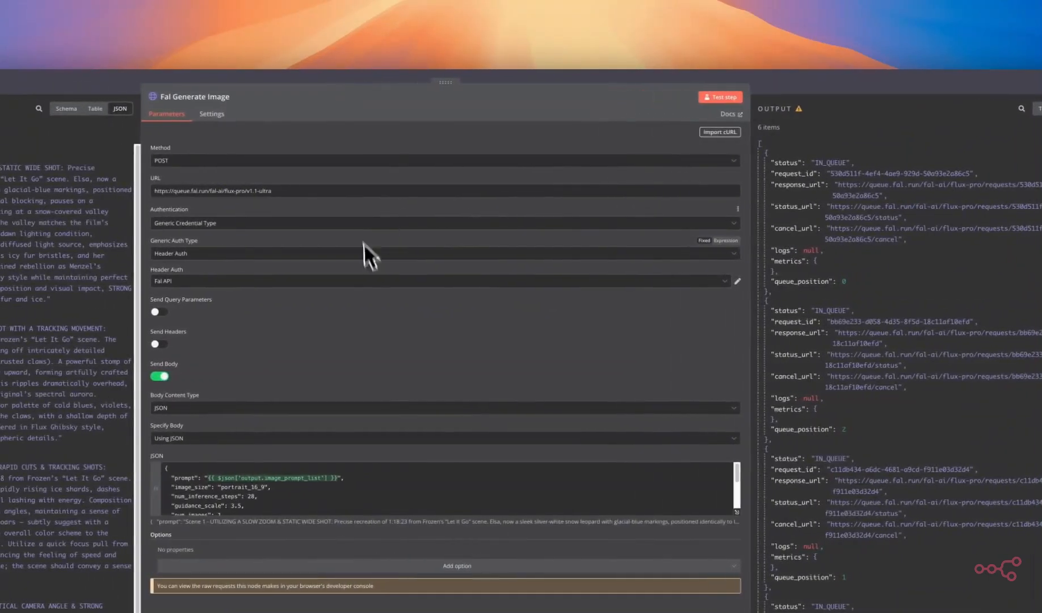
{"action": "left_click", "coordinate": [745, 93]}
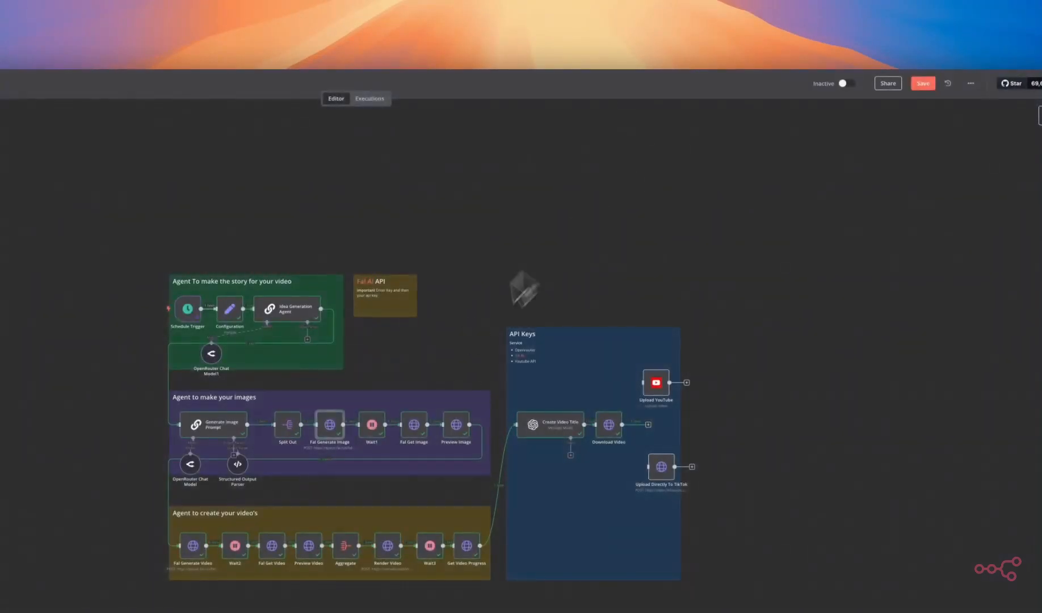
Check the Wait1 node's time interval settings, review the Fal Get Image request and output, and return to the canvas
{"action": "double_click", "coordinate": [377, 434]}
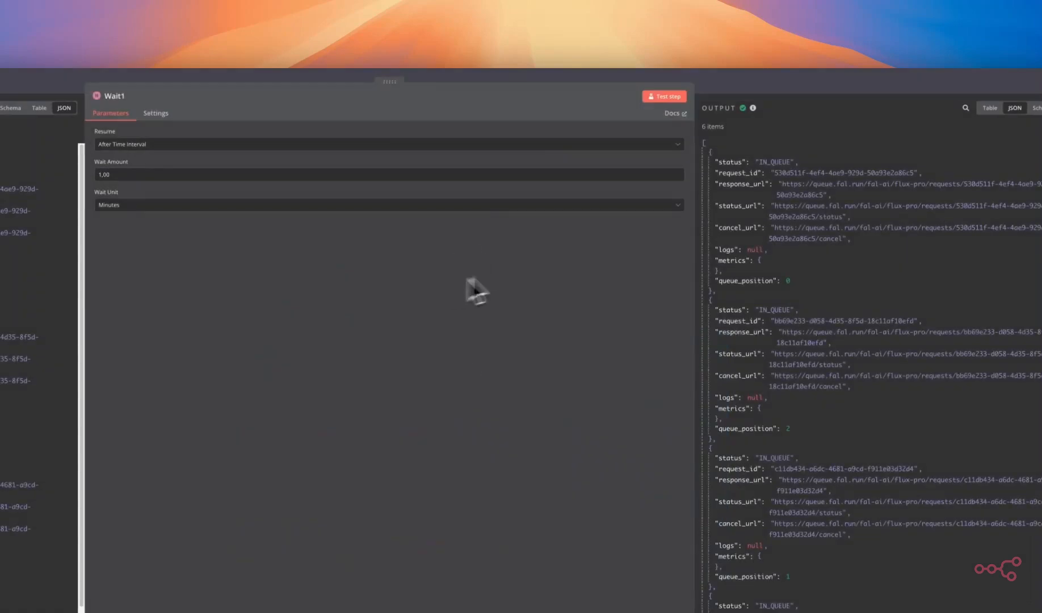
{"action": "left_click", "coordinate": [778, 86]}
{"action": "double_click", "coordinate": [587, 359]}
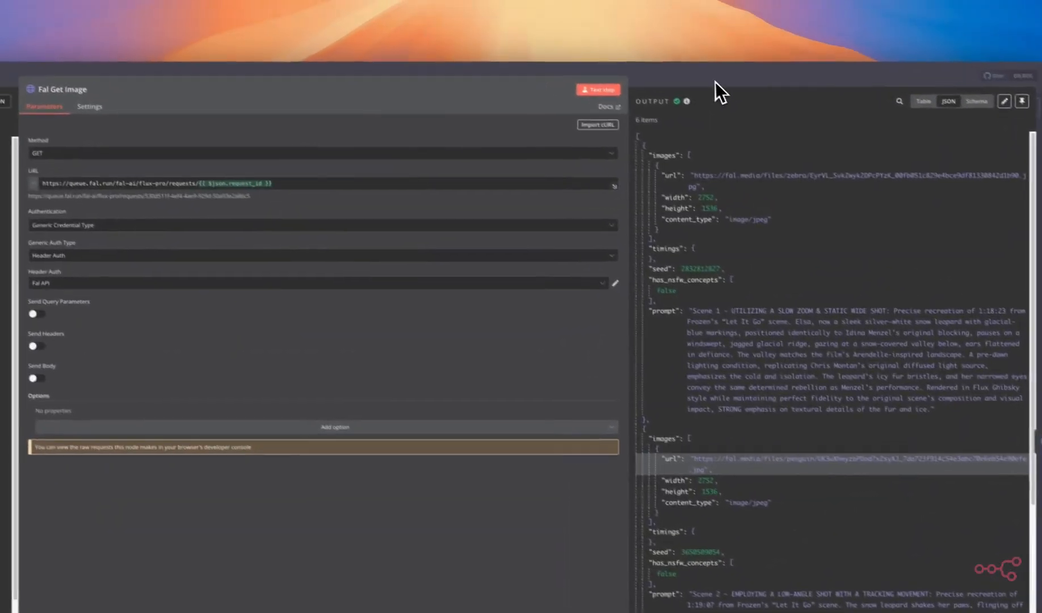
{"action": "left_click", "coordinate": [641, 39]}
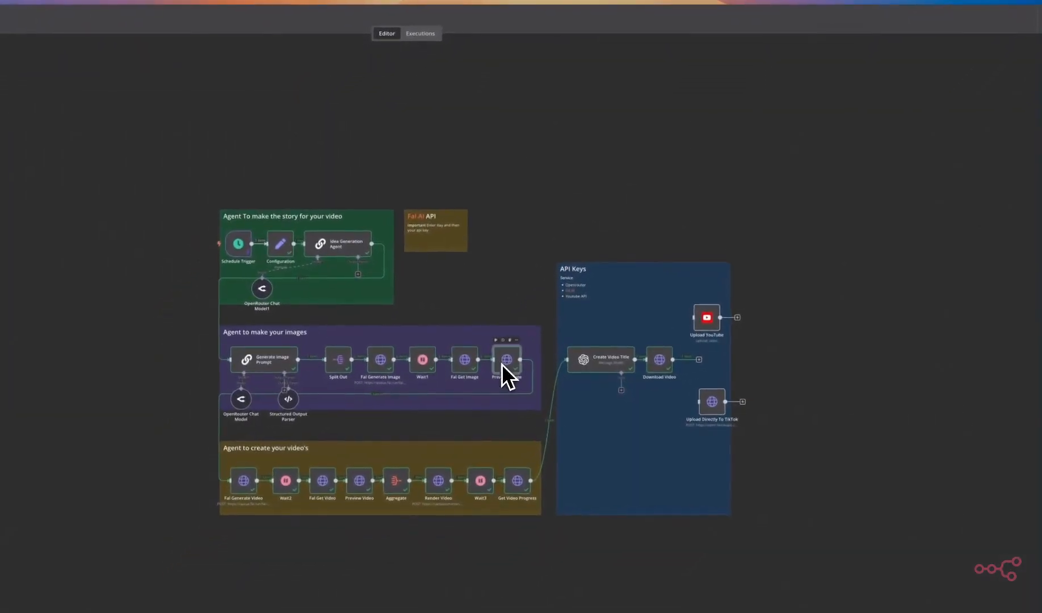
Open the Preview Image node, view several generated snow leopard scene images from its binary output and return to the canvas
{"action": "double_click", "coordinate": [501, 369]}
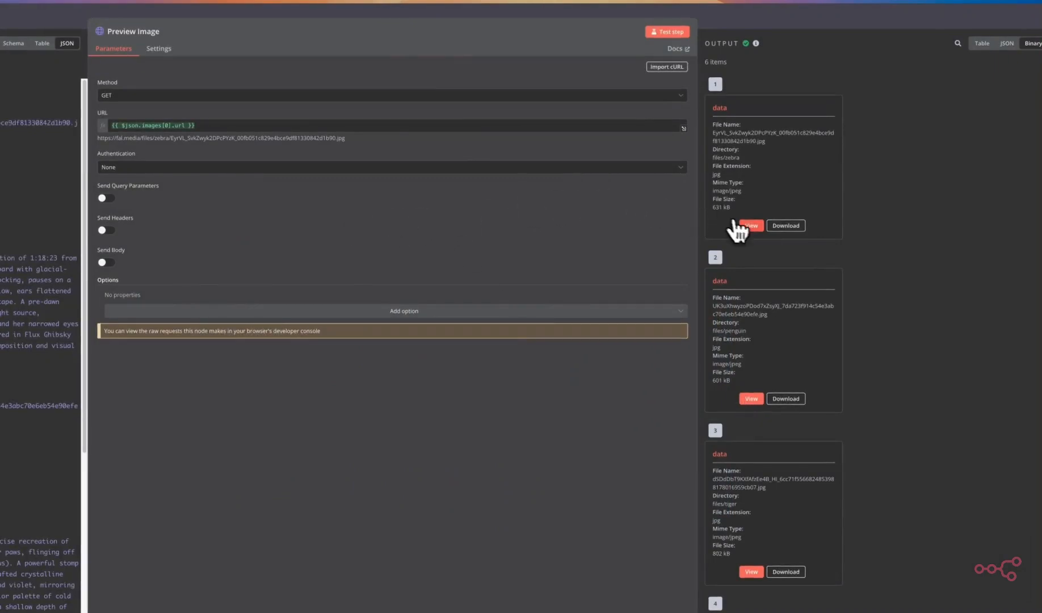
{"action": "left_click", "coordinate": [750, 226]}
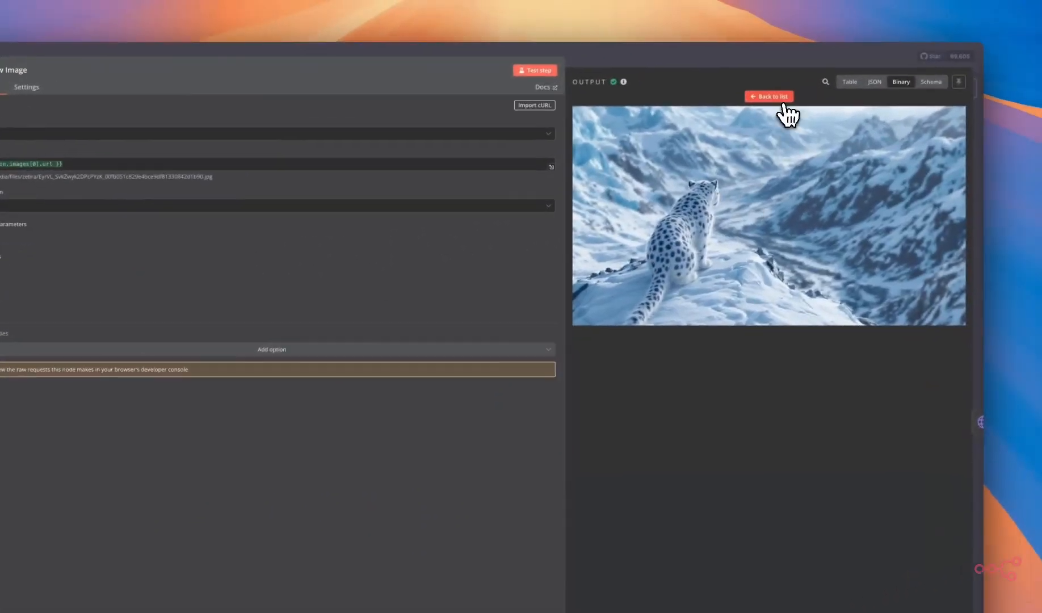
{"action": "left_click", "coordinate": [896, 57]}
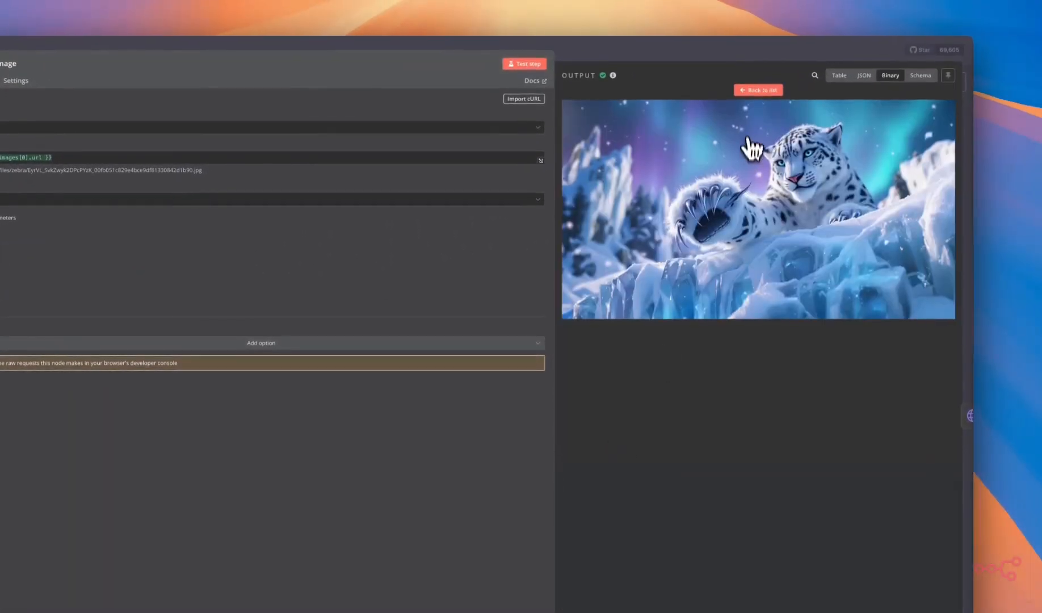
{"action": "left_click", "coordinate": [758, 90]}
{"action": "left_click", "coordinate": [609, 454]}
{"action": "left_click", "coordinate": [758, 90]}
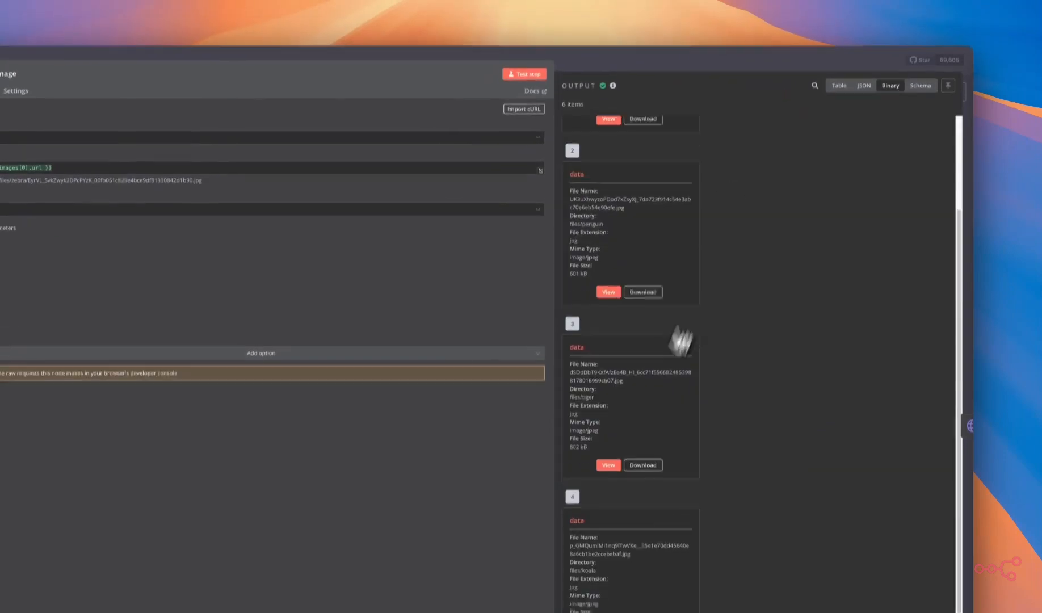
{"action": "left_click", "coordinate": [608, 465]}
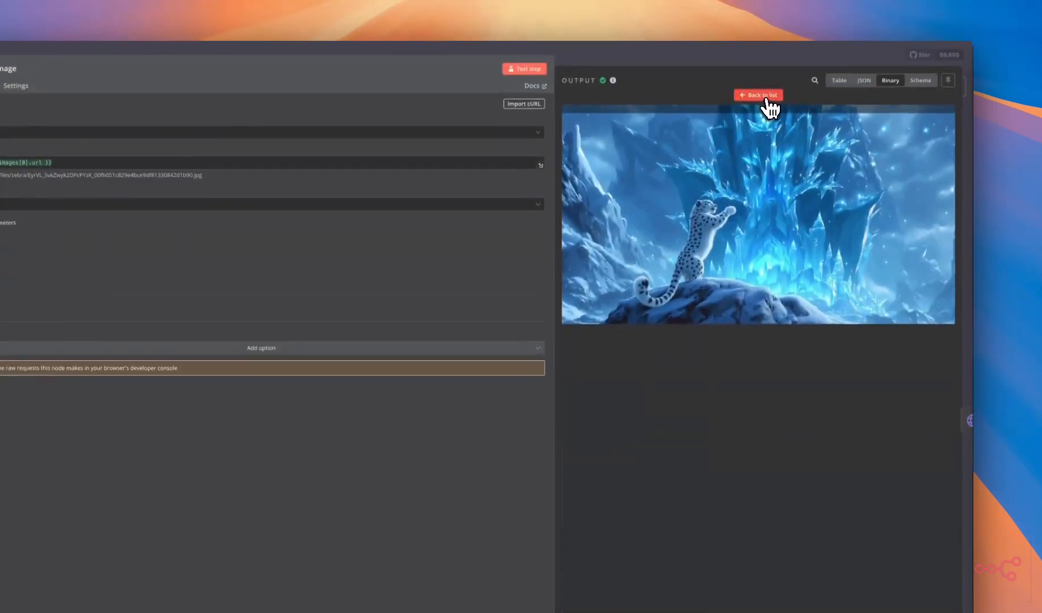
{"action": "left_click", "coordinate": [767, 97]}
{"action": "left_click", "coordinate": [609, 486]}
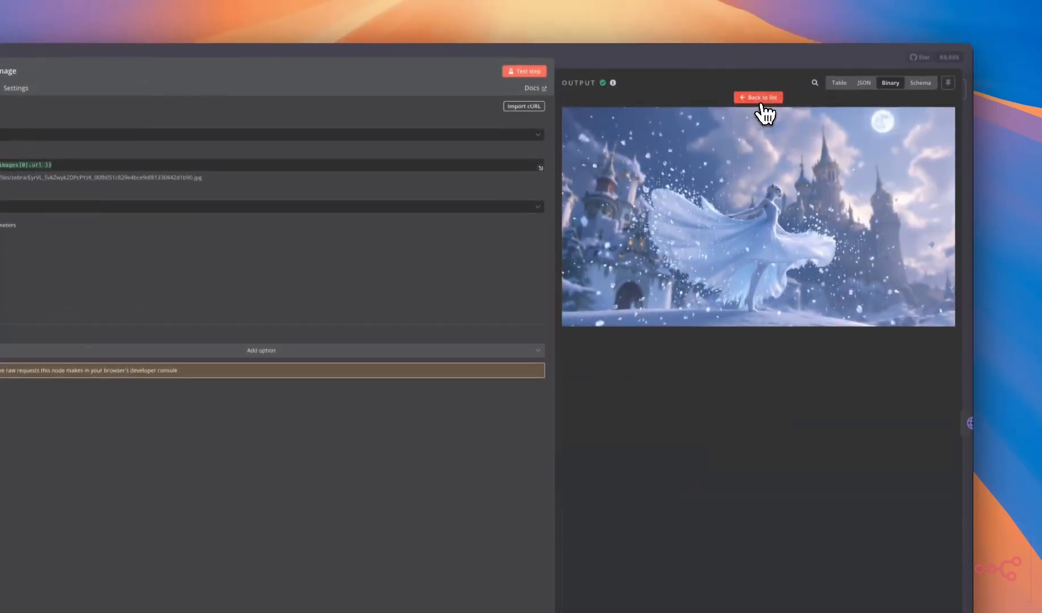
{"action": "left_click", "coordinate": [758, 50]}
{"action": "left_click", "coordinate": [608, 509]}
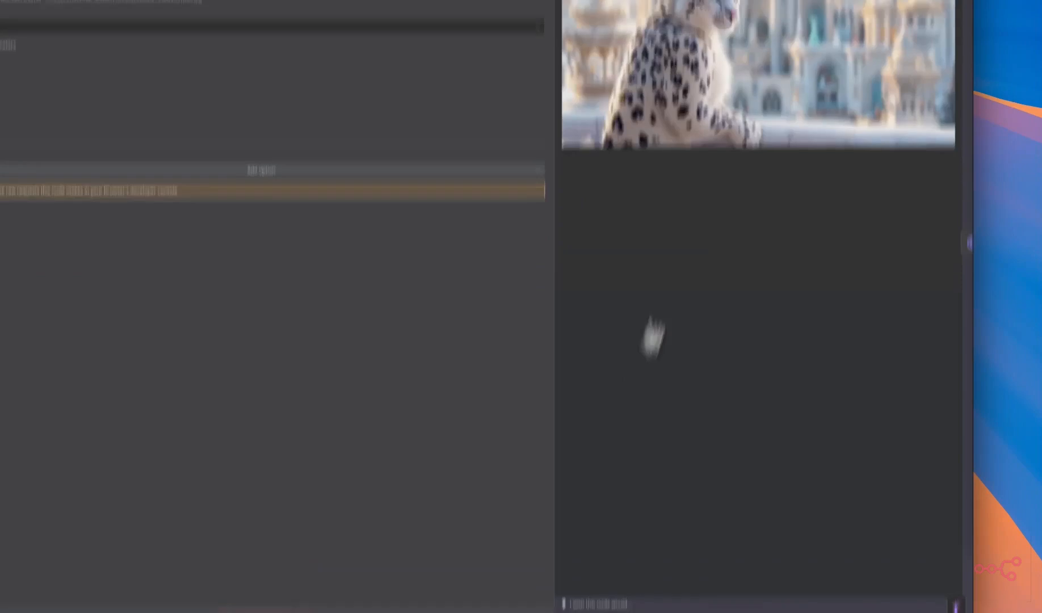
{"action": "left_click", "coordinate": [754, 102]}
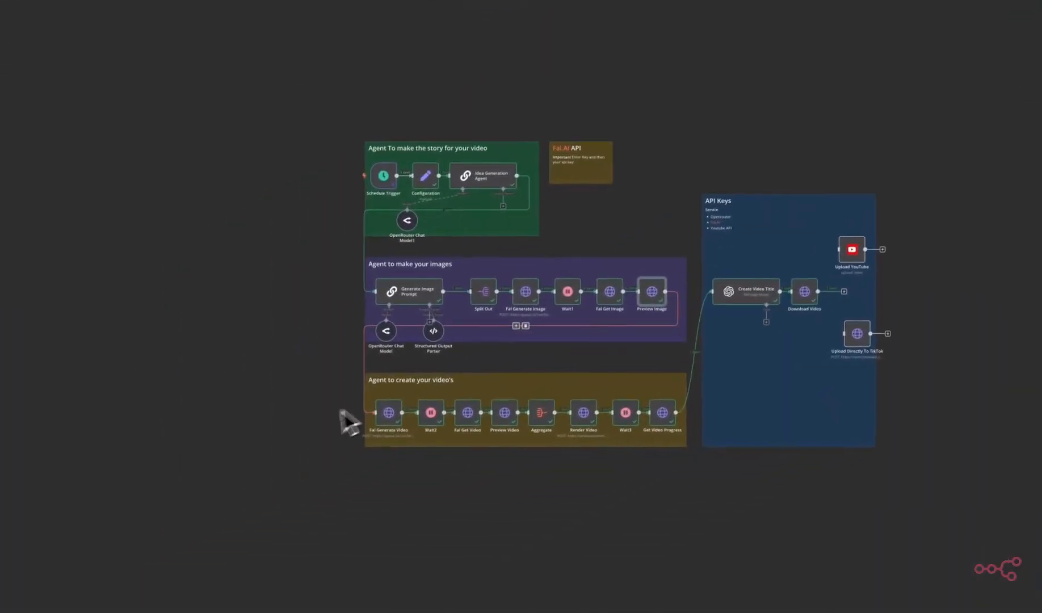
Open the Fal Generate Video node, switch to the Kling AI website and browse the sample creations on its home page
{"action": "double_click", "coordinate": [397, 409]}
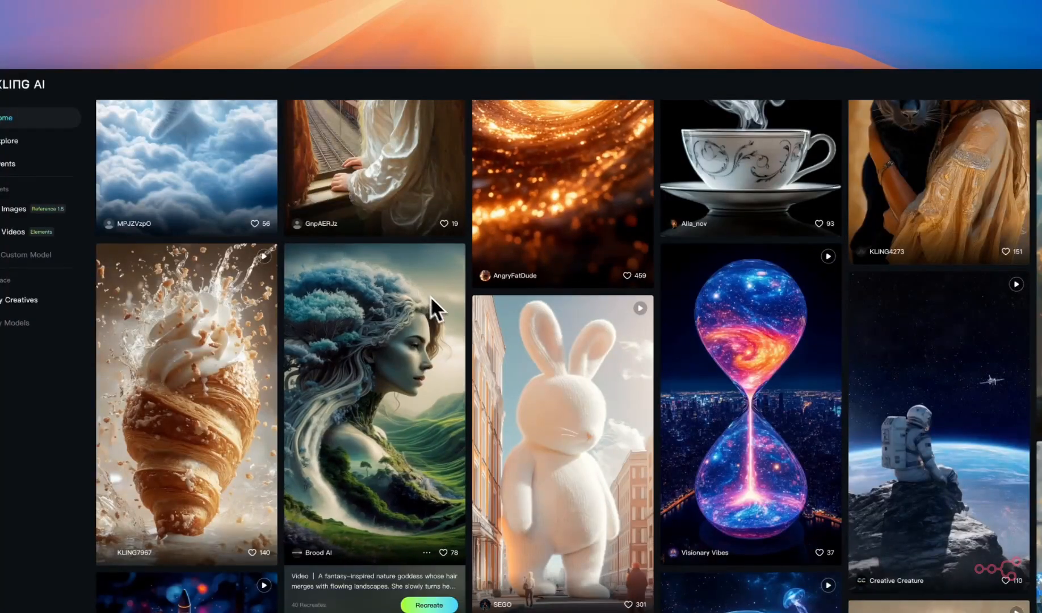
{"action": "scroll", "coordinate": [430, 295], "scroll_direction": "down", "scroll_amount": 3}
{"action": "scroll", "coordinate": [523, 310], "scroll_direction": "down", "scroll_amount": 2}
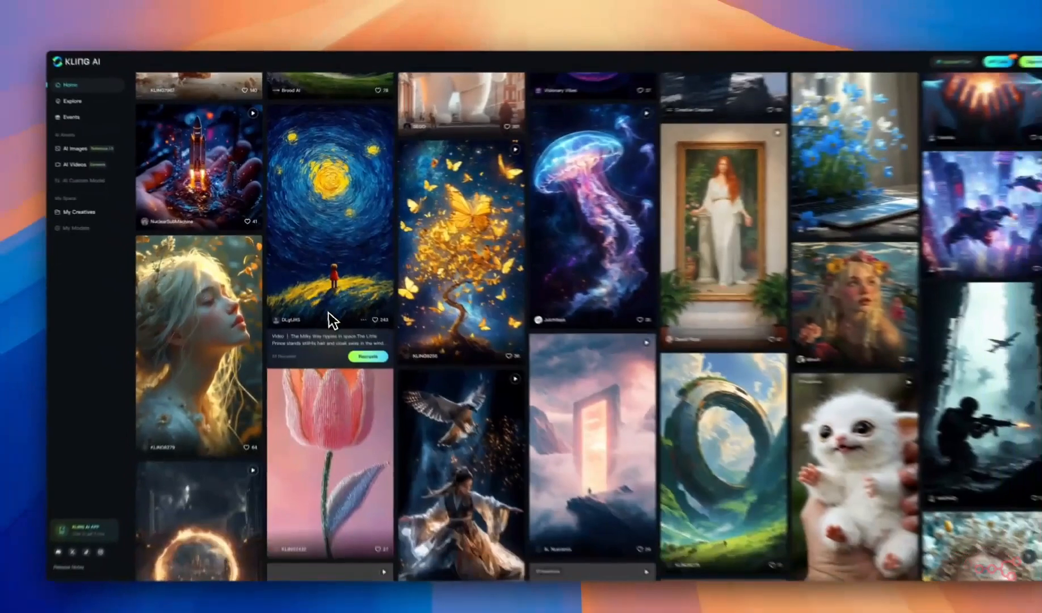
{"action": "scroll", "coordinate": [316, 270], "scroll_direction": "down", "scroll_amount": 5}
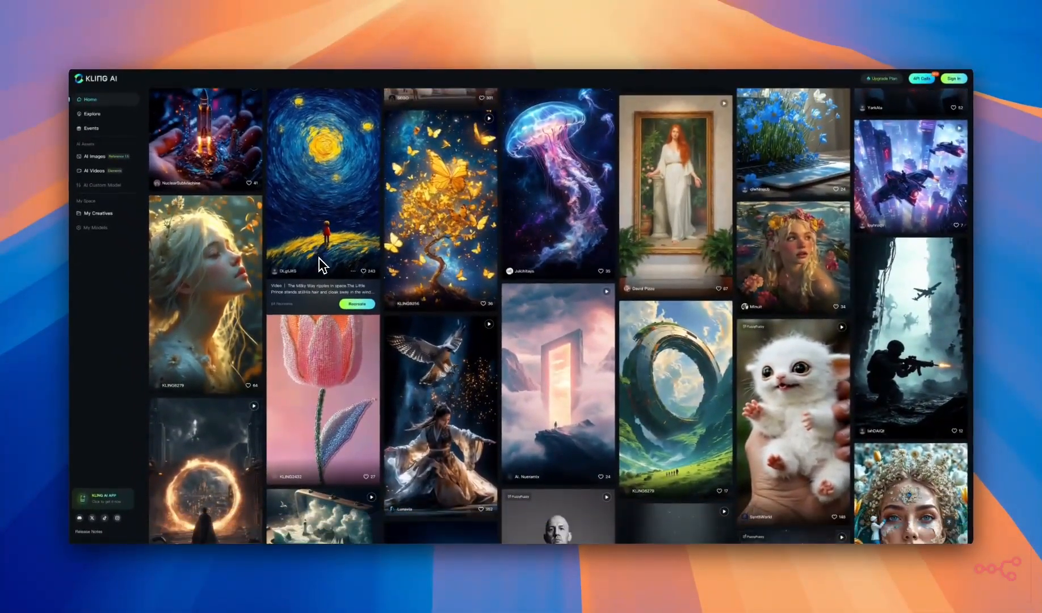
{"action": "scroll", "coordinate": [341, 330], "scroll_direction": "down", "scroll_amount": 5}
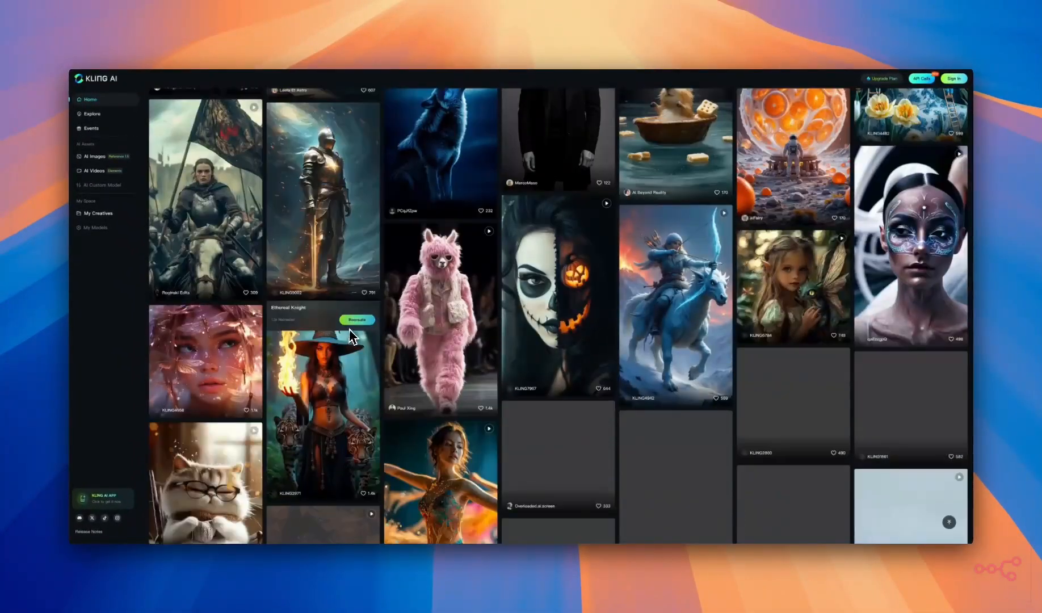
{"action": "scroll", "coordinate": [329, 349], "scroll_direction": "down", "scroll_amount": 10}
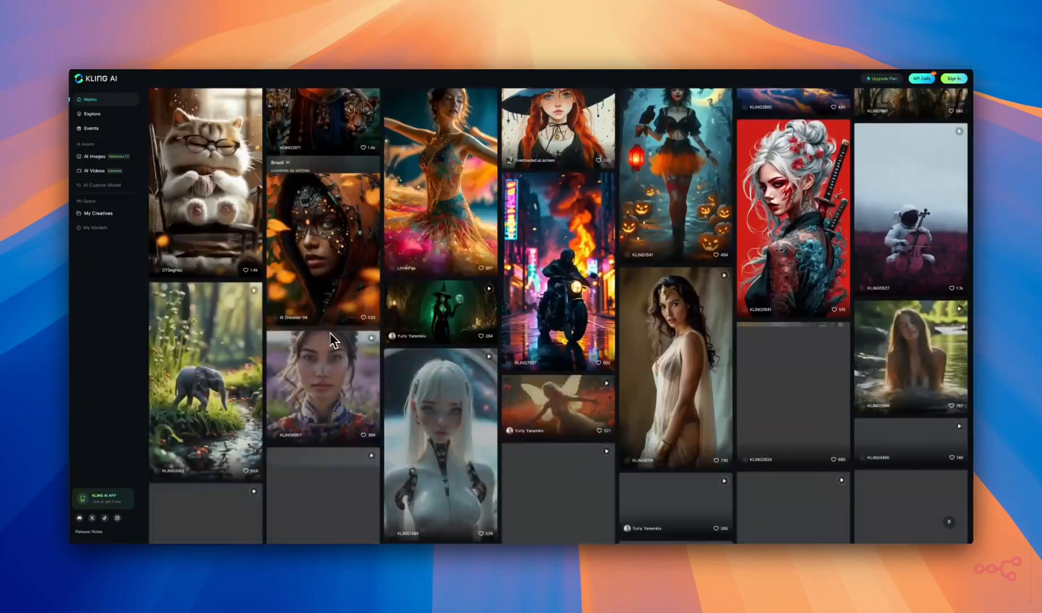
{"action": "scroll", "coordinate": [303, 341], "scroll_direction": "up", "scroll_amount": 20}
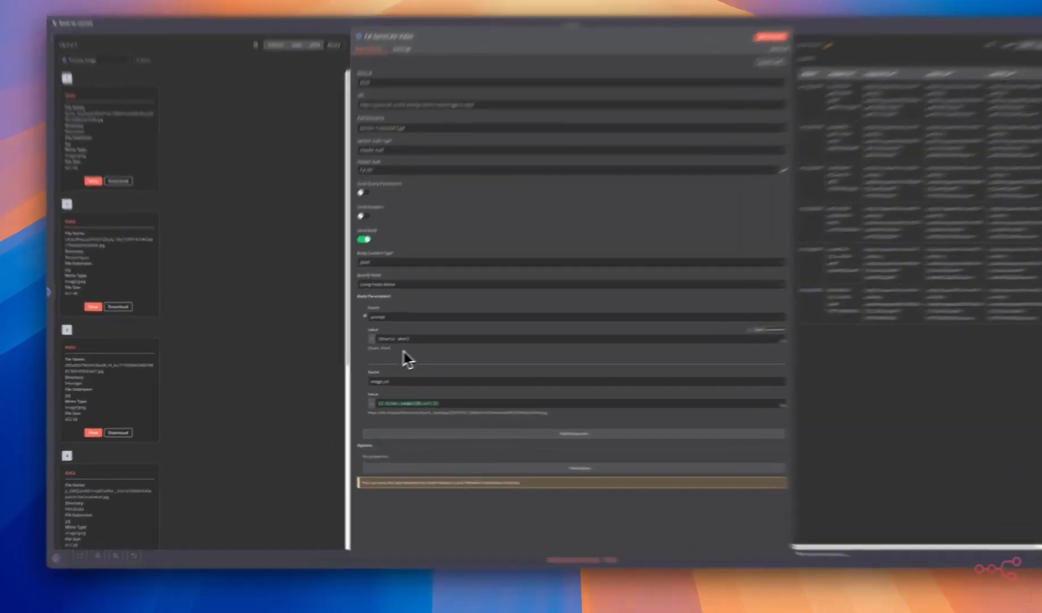
Examine the prompt and image_url body parameters of the Fal Generate Video node and return to the canvas
{"action": "left_click_drag", "start_coordinate": [366, 355], "coordinate": [349, 356]}
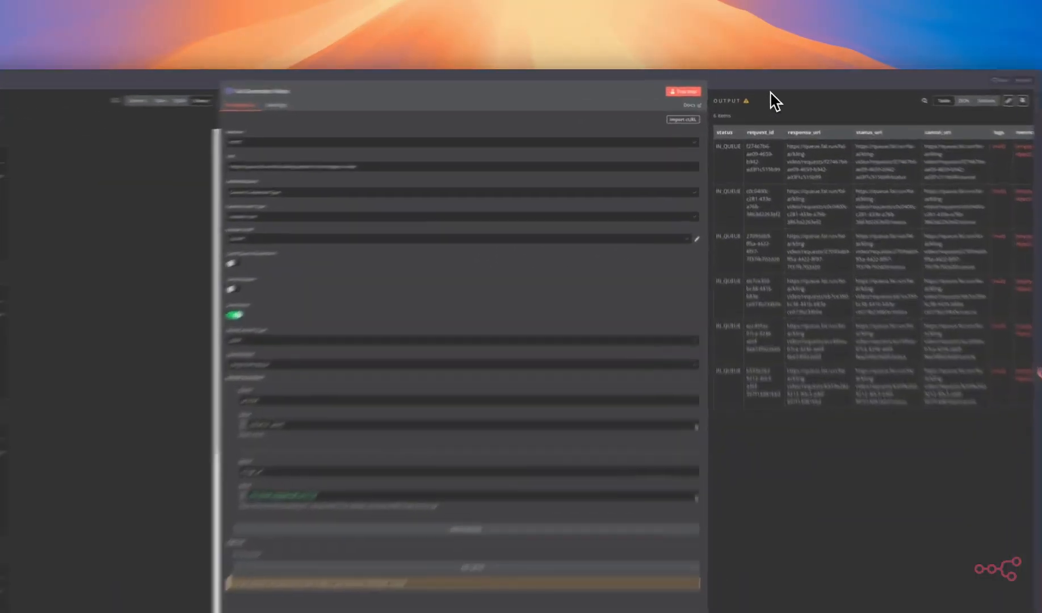
{"action": "left_click", "coordinate": [764, 79]}
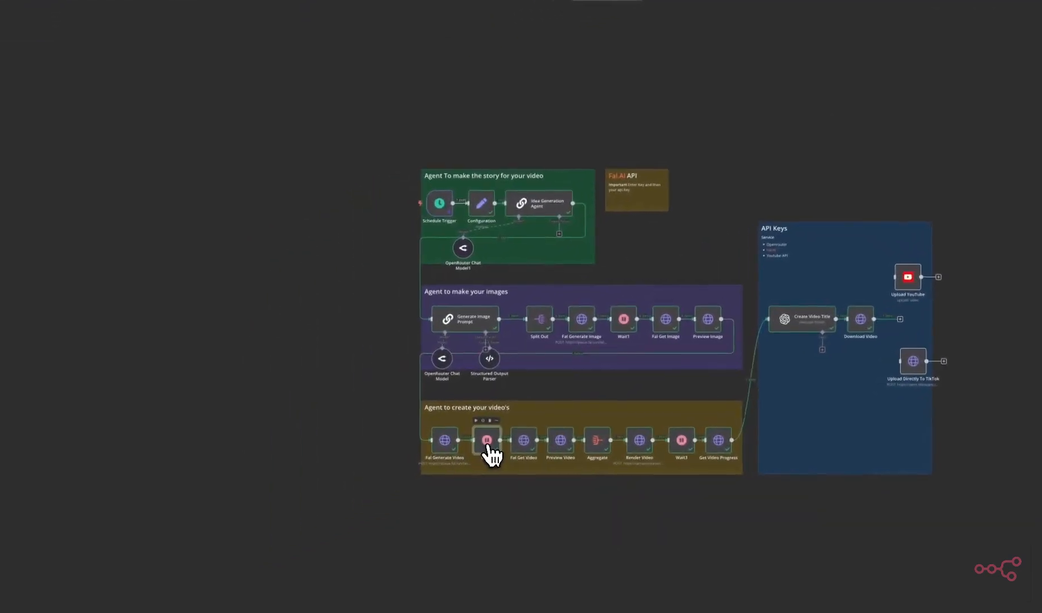
Check the Wait2 node's interval settings, review the Fal Get Video request and its video output, and return to the canvas
{"action": "double_click", "coordinate": [488, 446]}
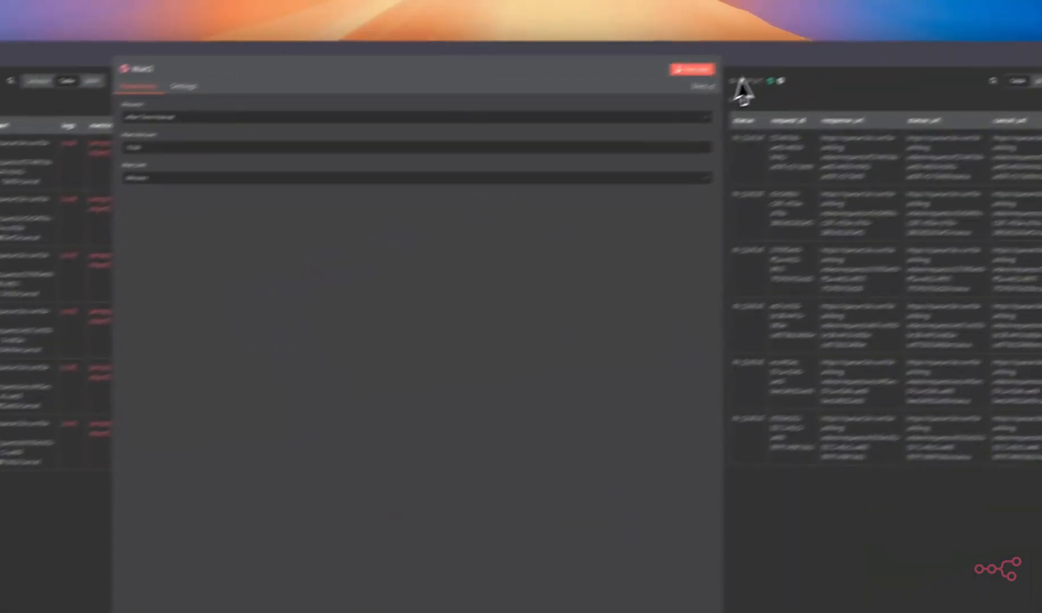
{"action": "left_click", "coordinate": [723, 88]}
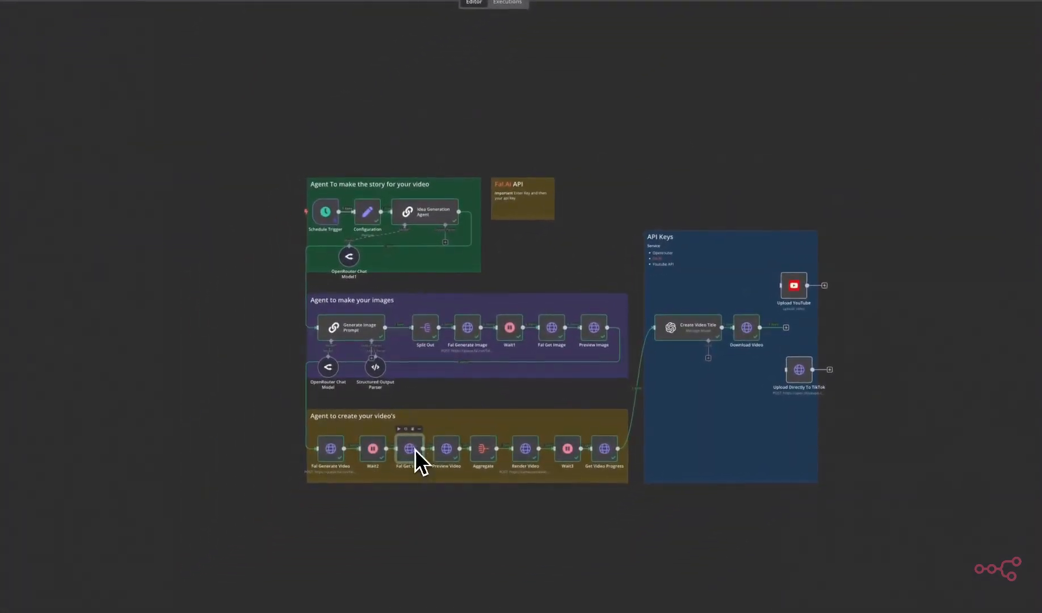
{"action": "double_click", "coordinate": [409, 448]}
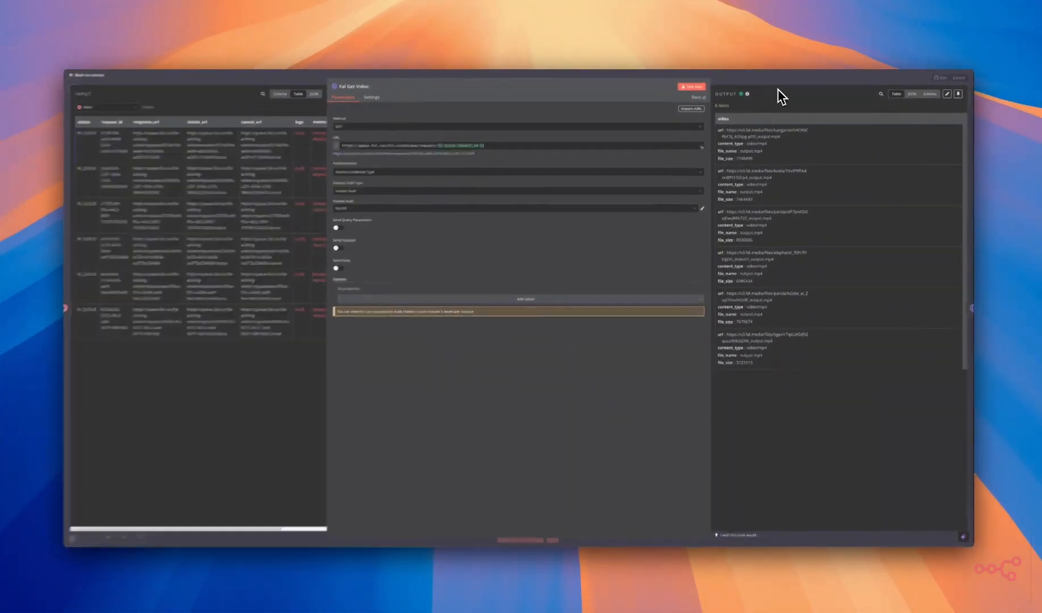
{"action": "key", "text": "Escape"}
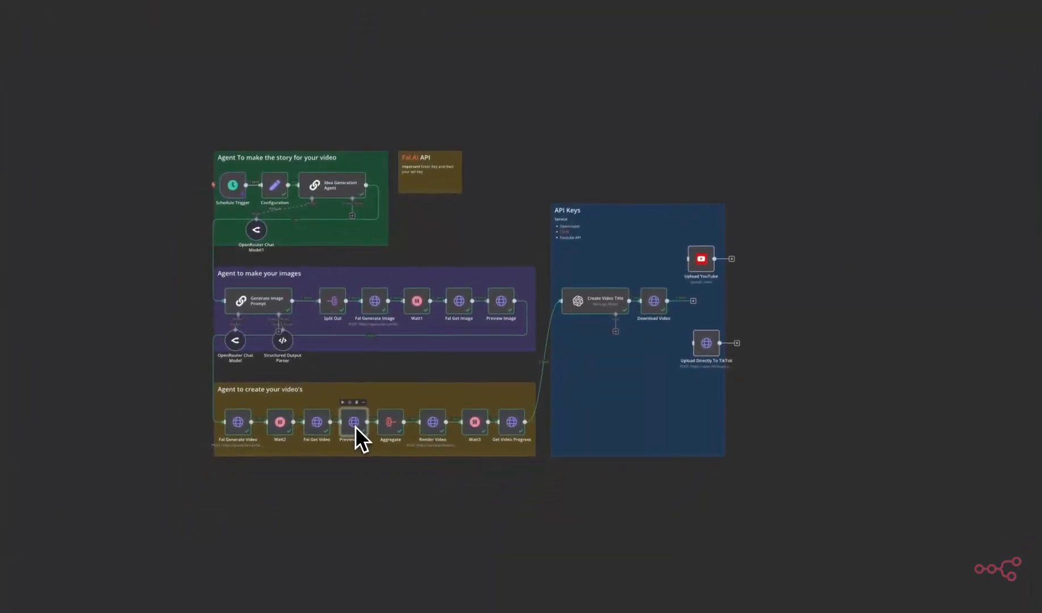
Open the Preview Video node, play several generated scene clips from its binary output and return to the canvas
{"action": "double_click", "coordinate": [353, 426]}
{"action": "left_click", "coordinate": [744, 159]}
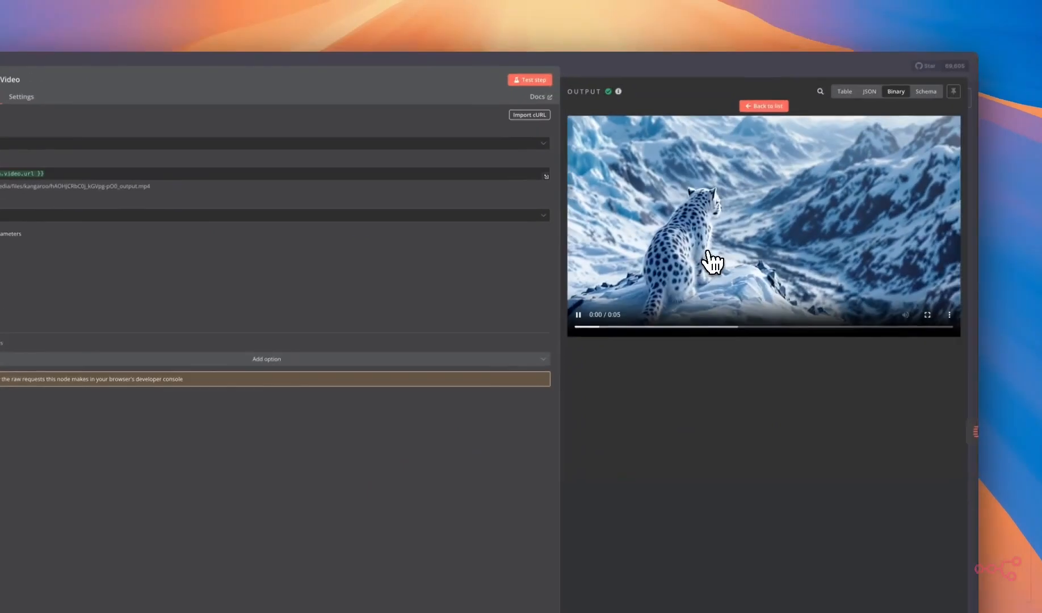
{"action": "left_click", "coordinate": [760, 112]}
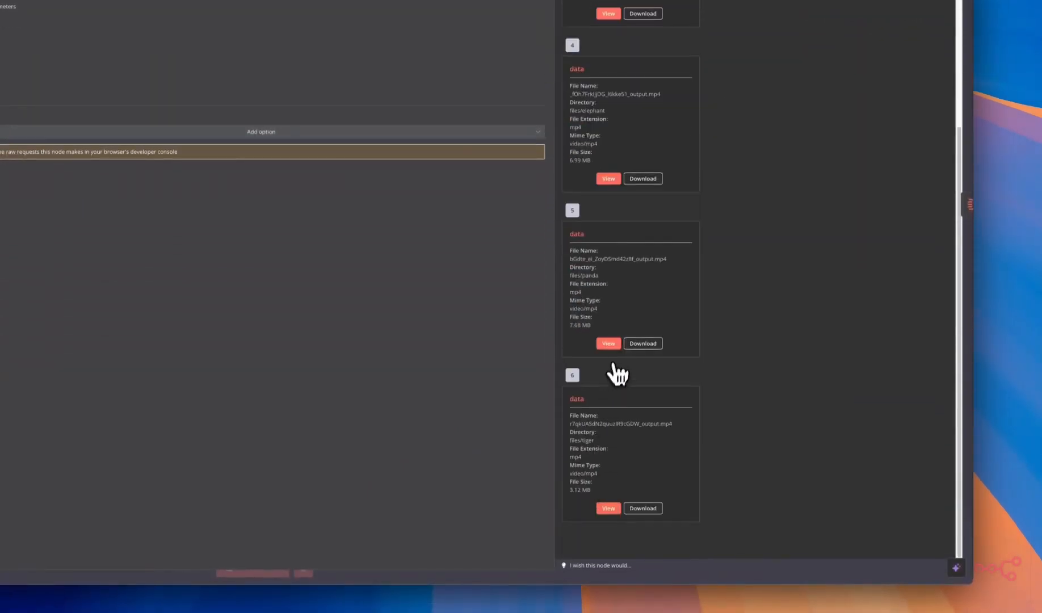
{"action": "left_click", "coordinate": [631, 177]}
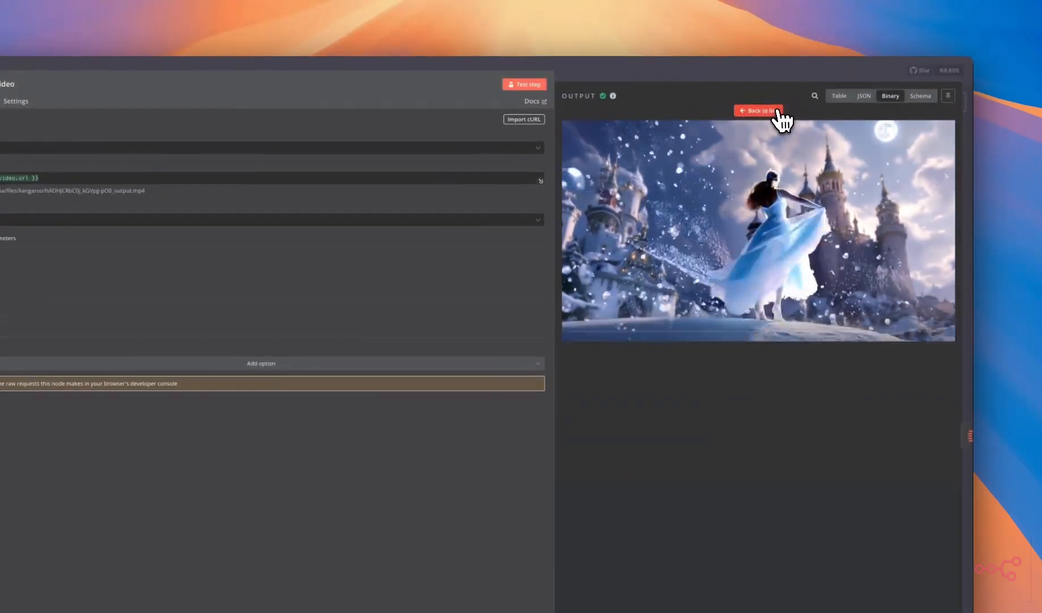
{"action": "left_click", "coordinate": [777, 116]}
{"action": "left_click", "coordinate": [607, 539]}
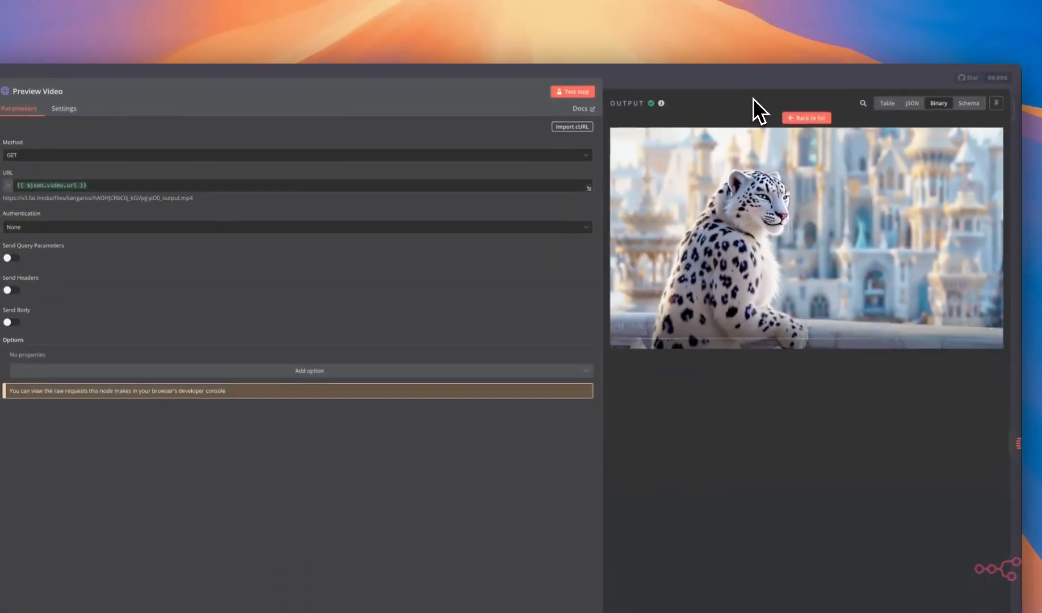
{"action": "left_click", "coordinate": [761, 90]}
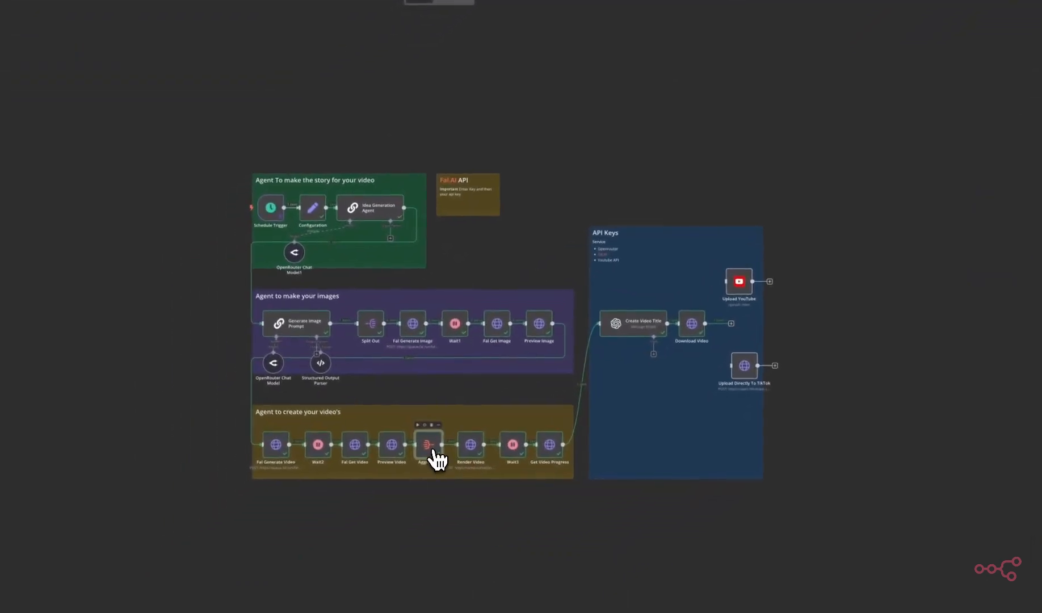
Review how the Aggregate node combines the video.url field into one list of clip links and return to the canvas
{"action": "double_click", "coordinate": [432, 455]}
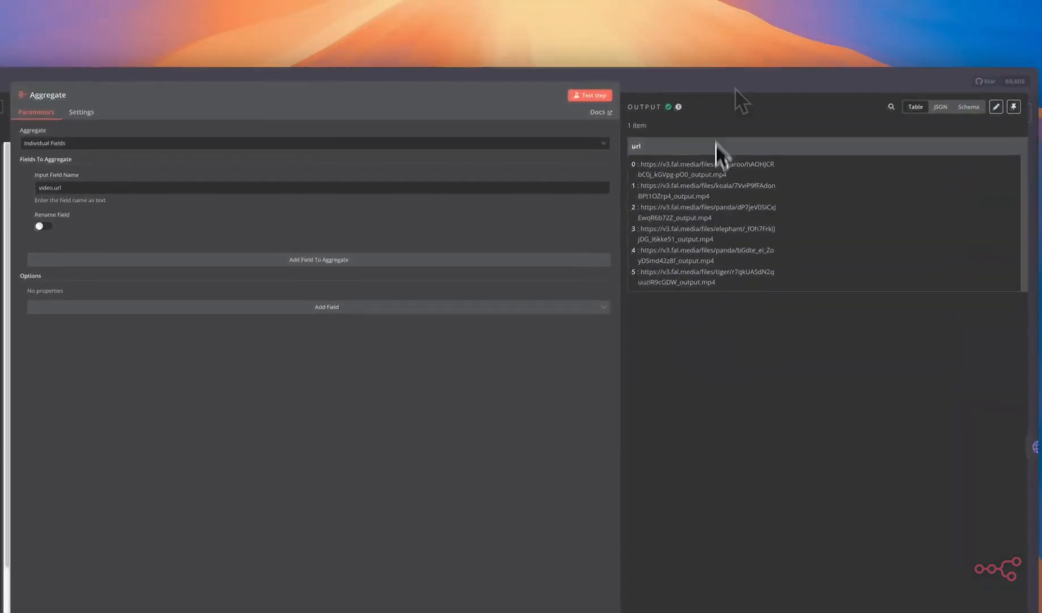
{"action": "left_click", "coordinate": [735, 88]}
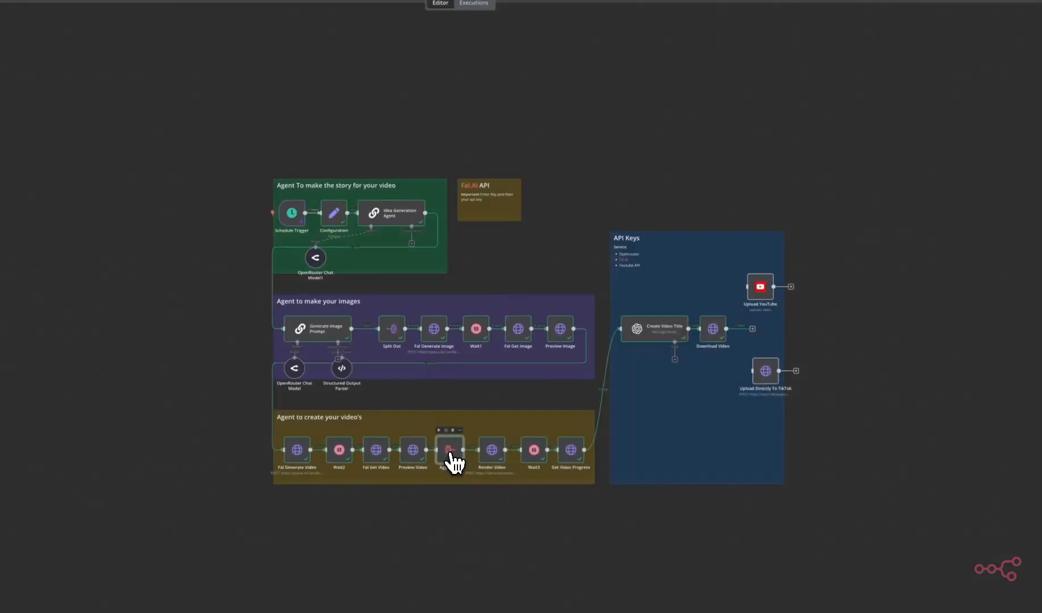
{"action": "double_click", "coordinate": [450, 451]}
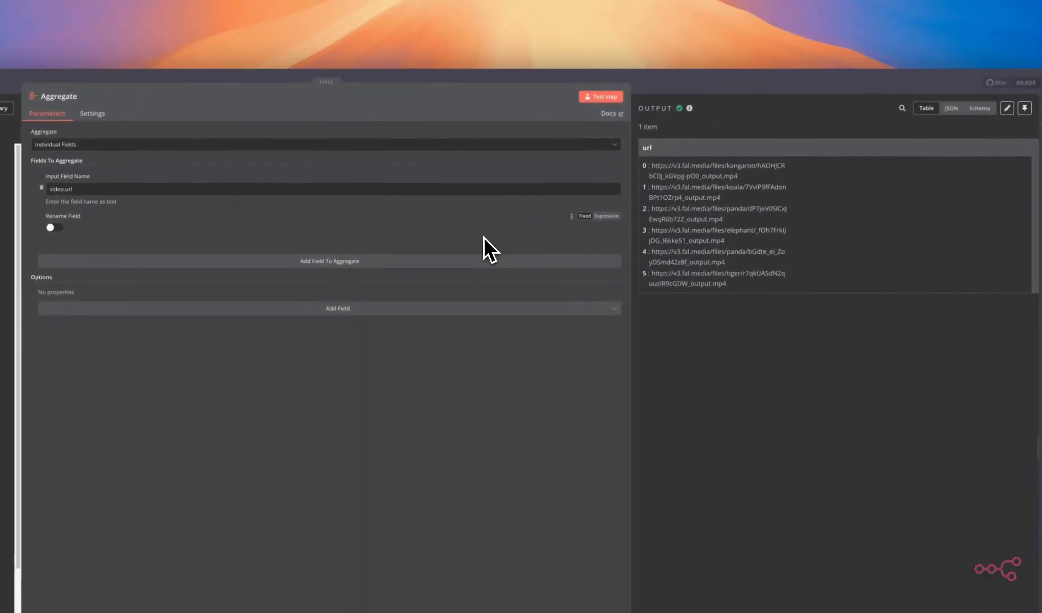
{"action": "left_click", "coordinate": [729, 86]}
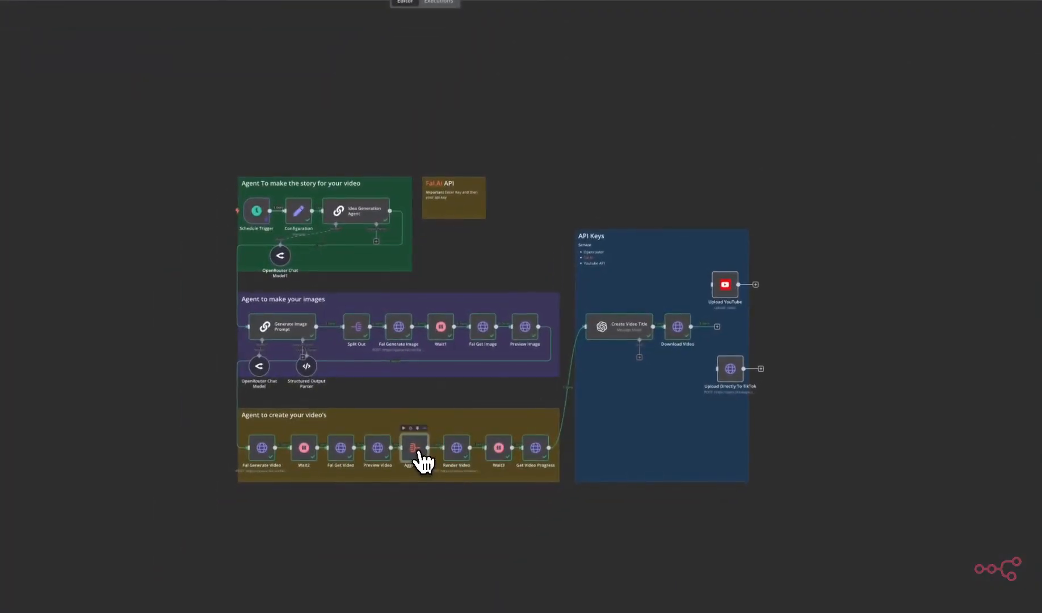
{"action": "double_click", "coordinate": [334, 548]}
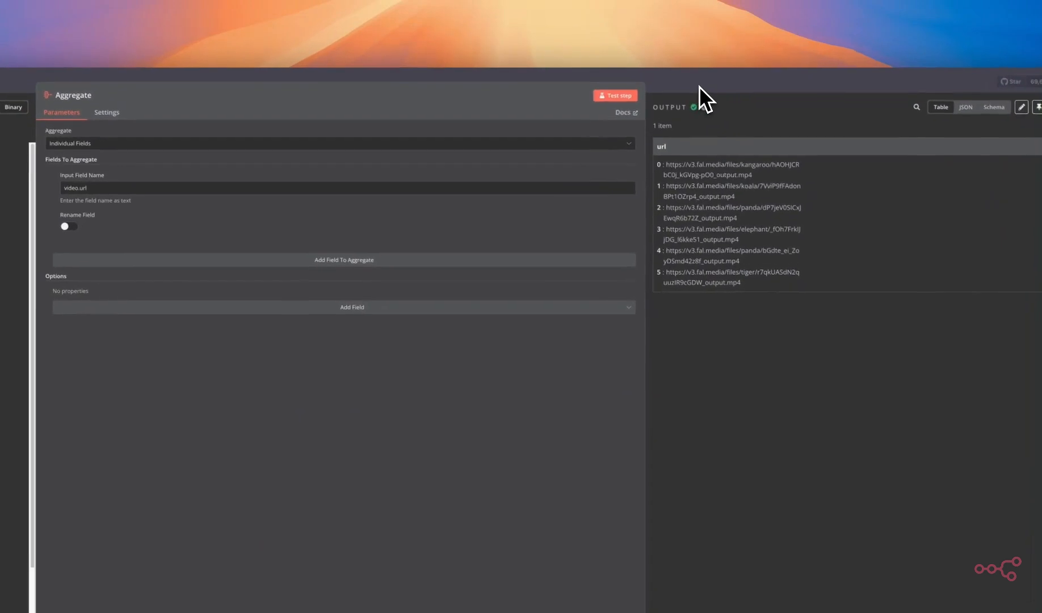
{"action": "left_click", "coordinate": [699, 88]}
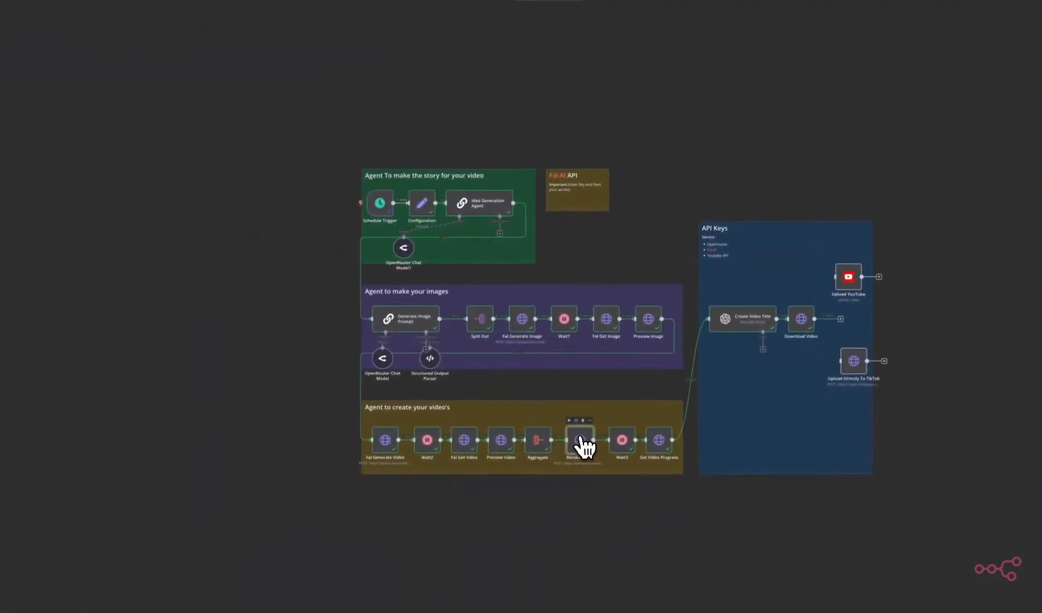
{"action": "double_click", "coordinate": [385, 545]}
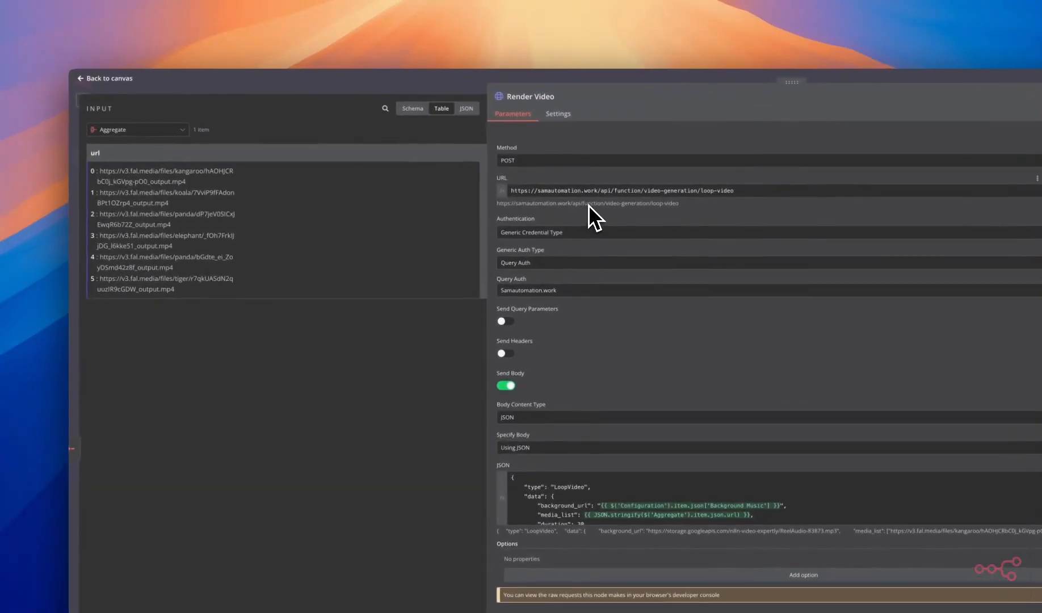
{"action": "left_click", "coordinate": [589, 192]}
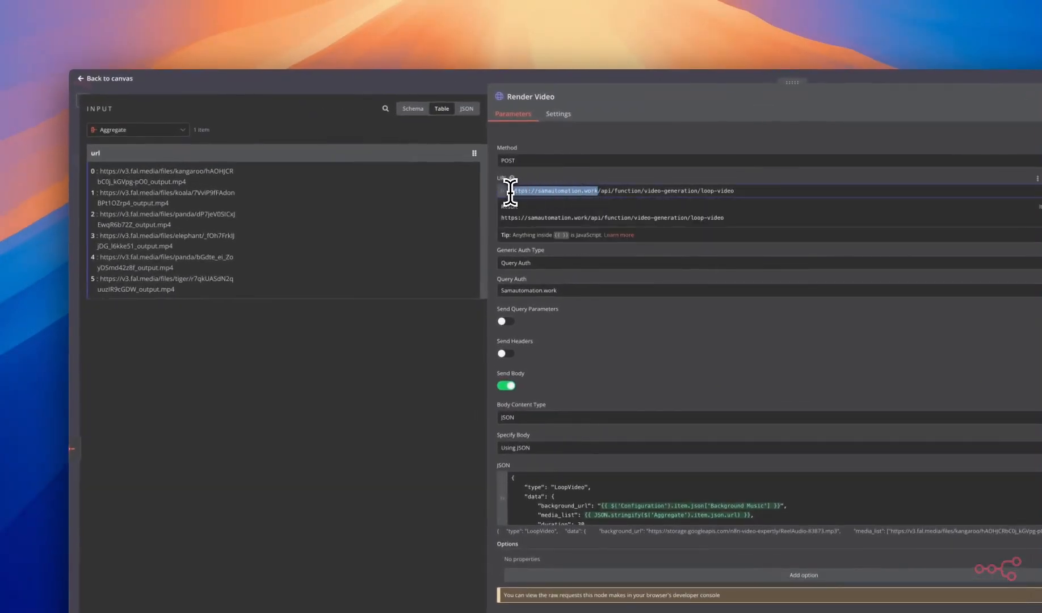
{"action": "key", "text": "super+c"}
{"action": "key", "text": "super+t"}
{"action": "key", "text": "super+v"}
{"action": "key", "text": "Return"}
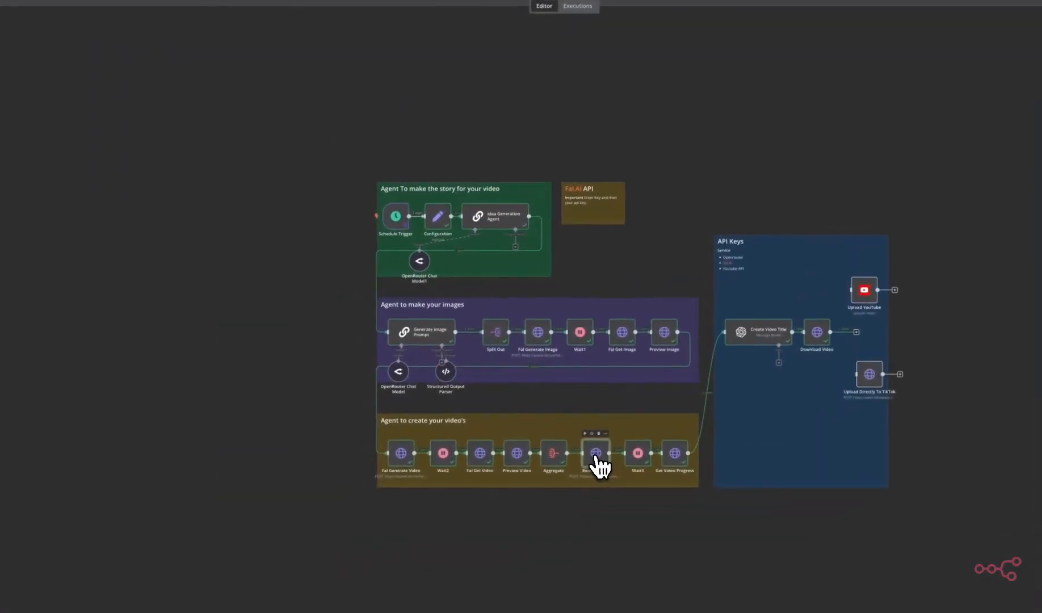
{"action": "double_click", "coordinate": [597, 457]}
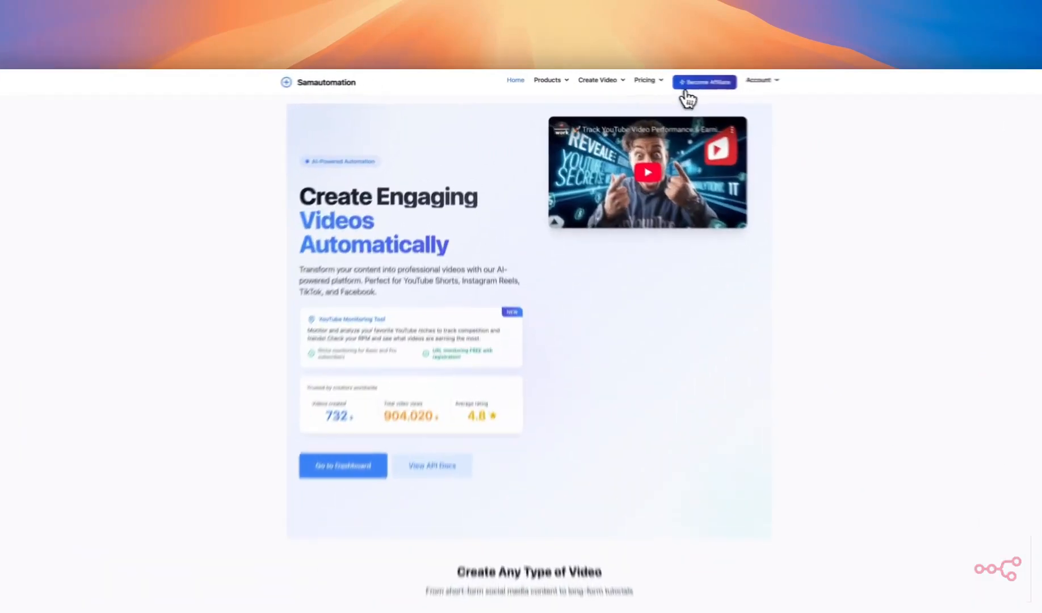
Open Samautomation's Become Affiliate page and review its commission details, program steps and frequently asked questions
{"action": "left_click", "coordinate": [644, 78]}
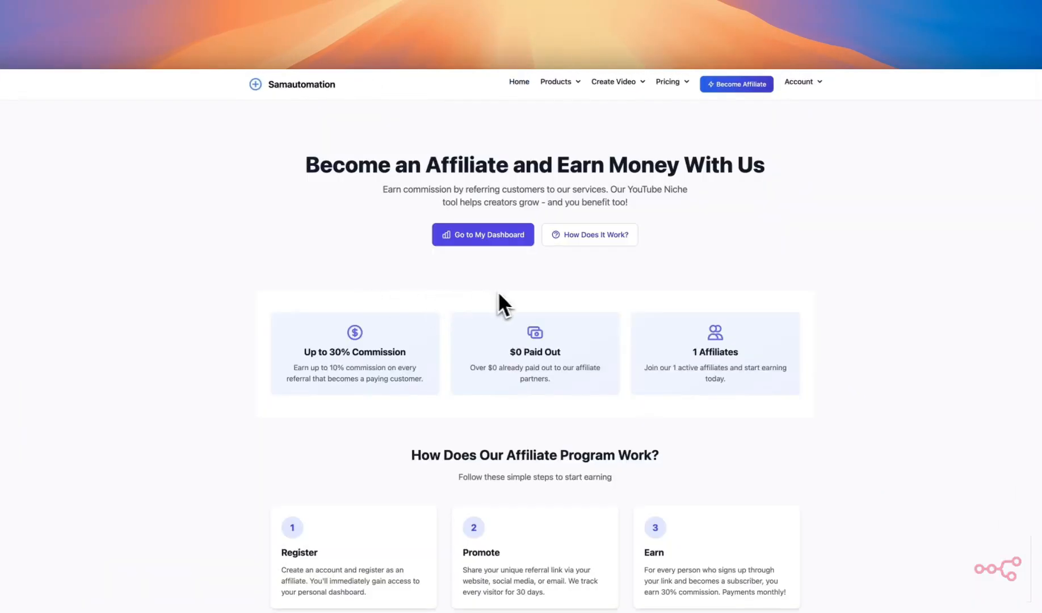
{"action": "scroll", "coordinate": [511, 244], "scroll_direction": "down", "scroll_amount": 10}
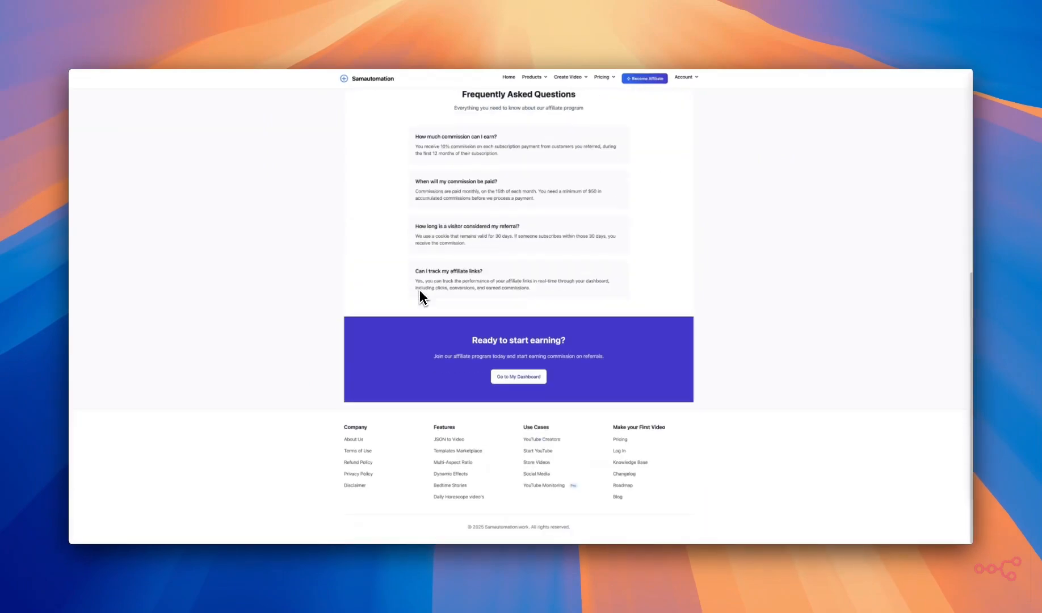
{"action": "scroll", "coordinate": [421, 295], "scroll_direction": "up", "scroll_amount": 10}
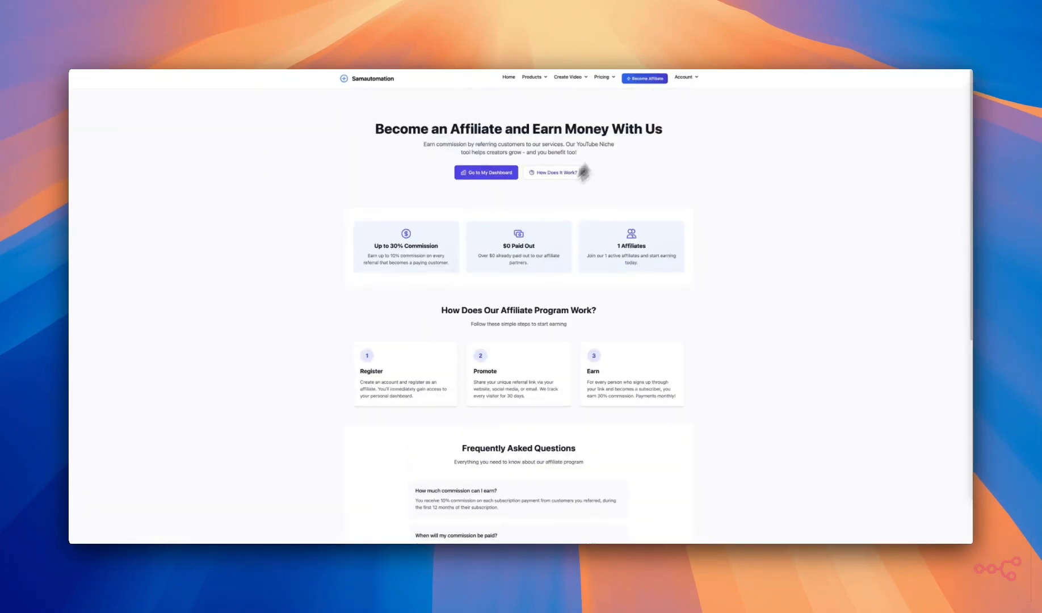
Open the Samautomation account dashboard and review the subscription status and video generator options
{"action": "left_click", "coordinate": [683, 76]}
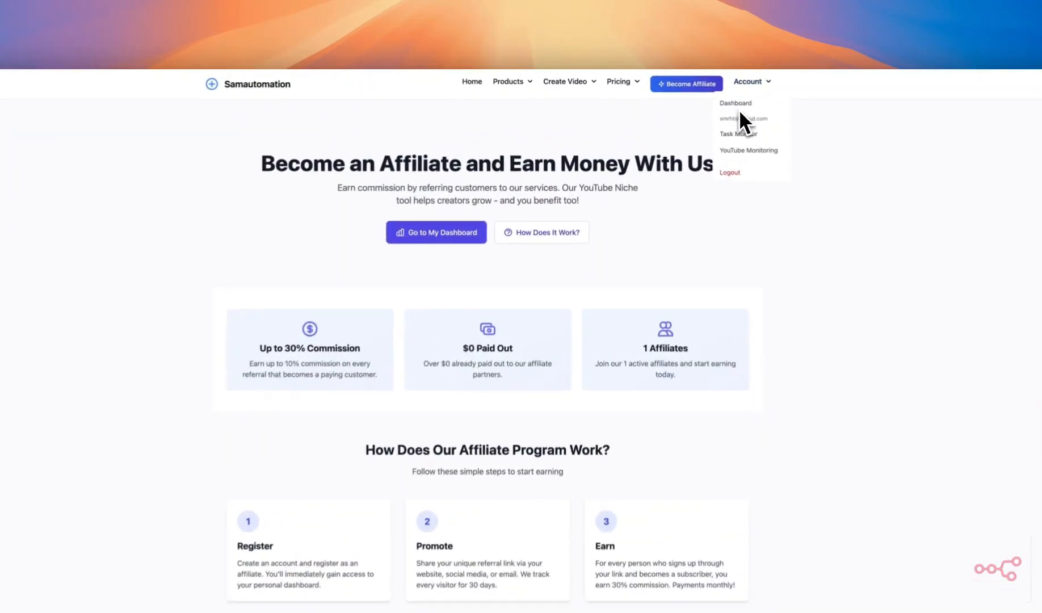
{"action": "left_click", "coordinate": [736, 103]}
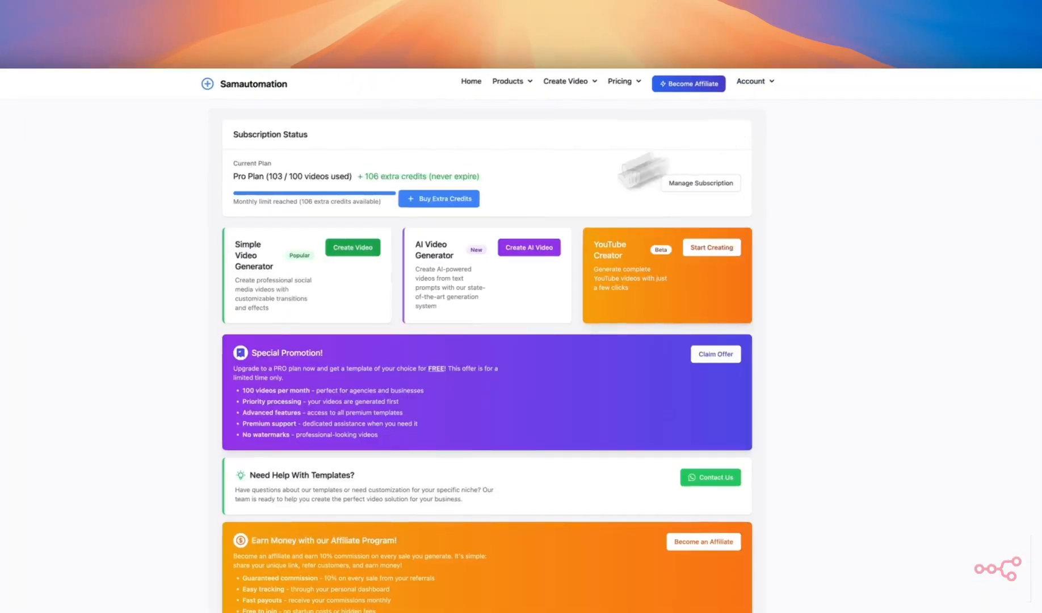
{"action": "scroll", "coordinate": [296, 342], "scroll_direction": "down", "scroll_amount": 8}
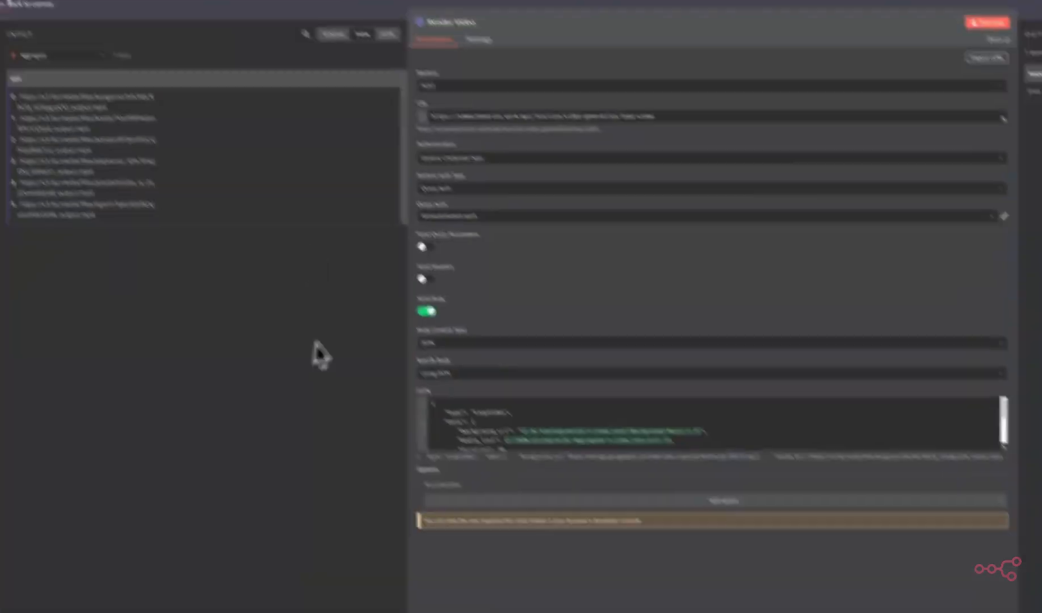
Examine the Render Video node's JSON body in the expanded editor and the output_url returned by the Get Video Progress node
{"action": "scroll", "coordinate": [700, 428], "scroll_direction": "down", "scroll_amount": 1}
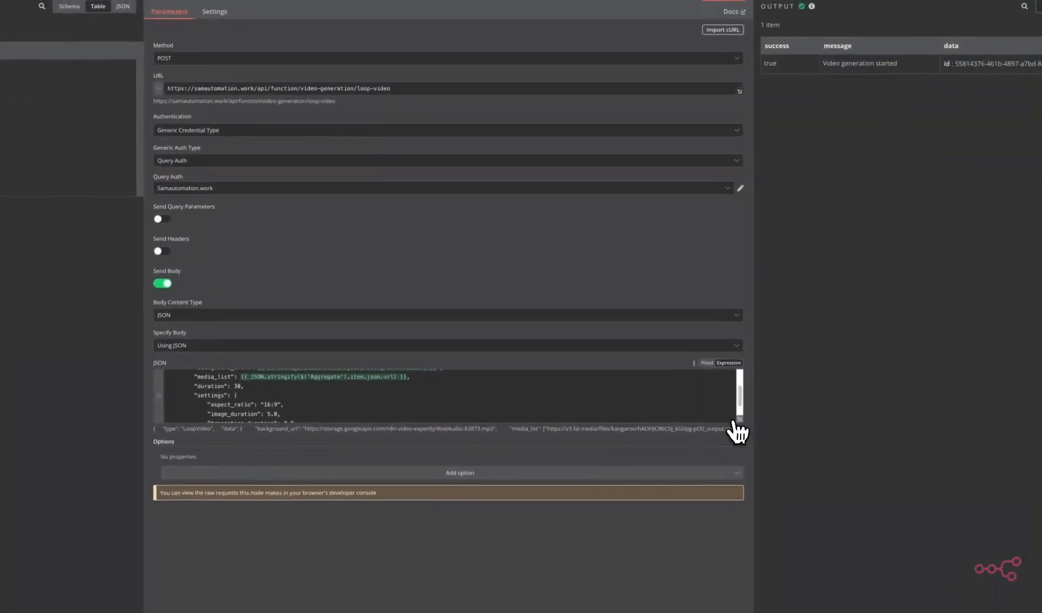
{"action": "left_click", "coordinate": [1003, 448]}
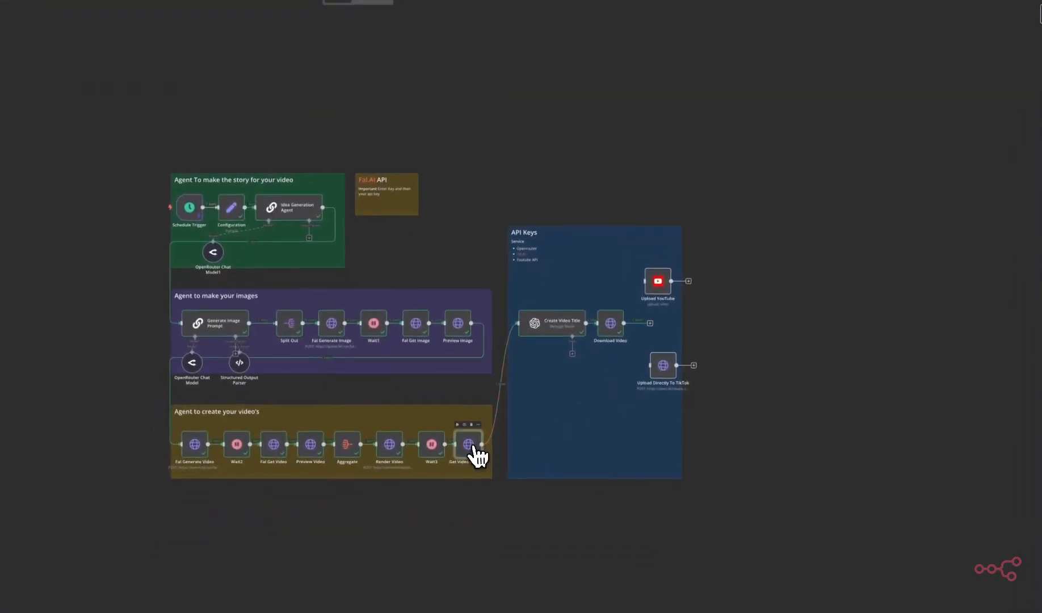
{"action": "double_click", "coordinate": [469, 444]}
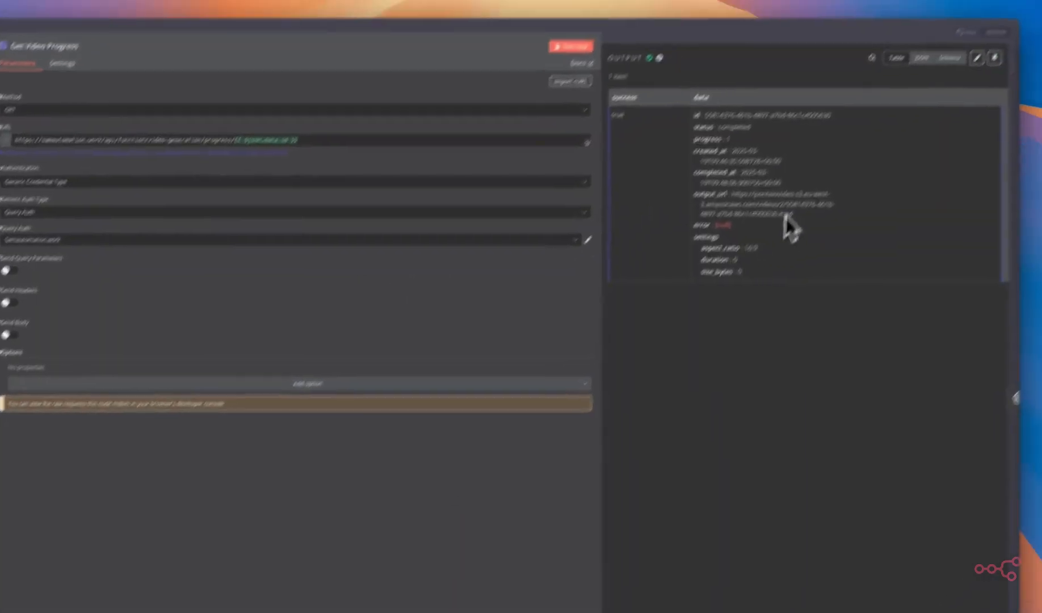
{"action": "left_click_drag", "start_coordinate": [841, 163], "coordinate": [788, 149]}
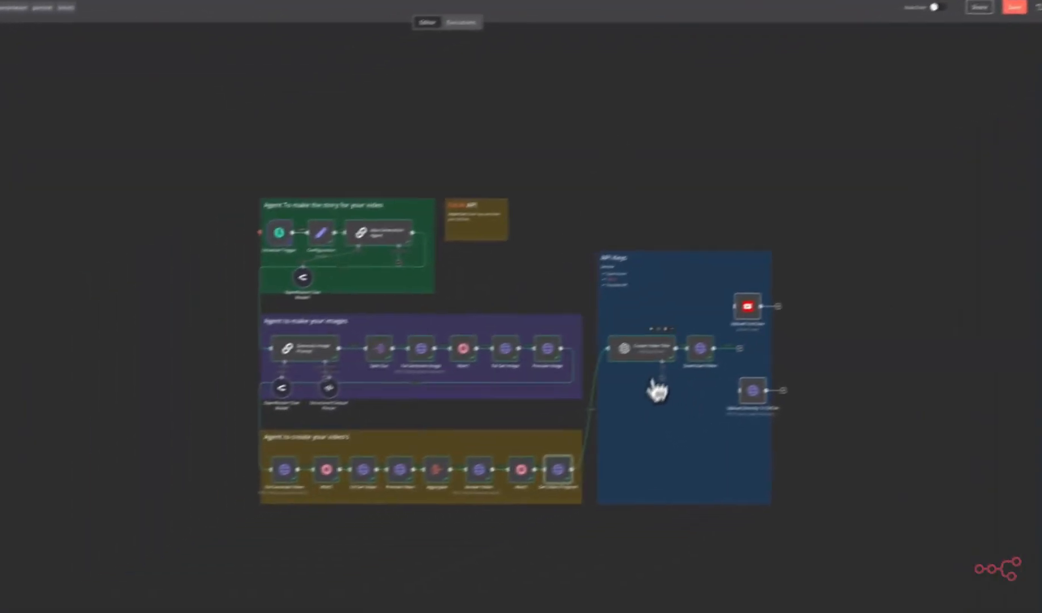
Open the Download Video node, play the rendered video from its binary output and return to the canvas
{"action": "double_click", "coordinate": [683, 340]}
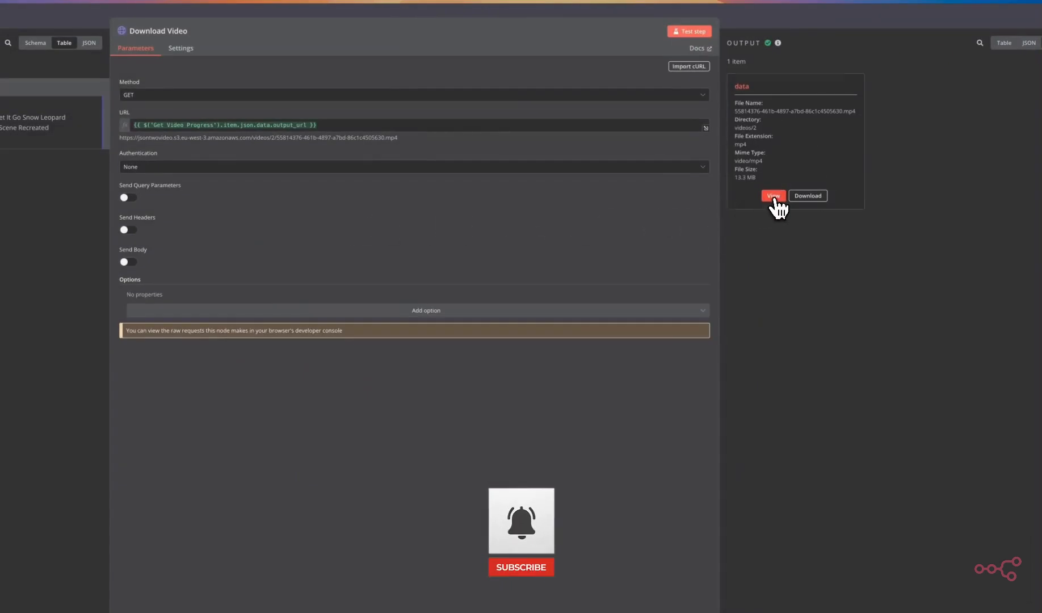
{"action": "left_click", "coordinate": [773, 195]}
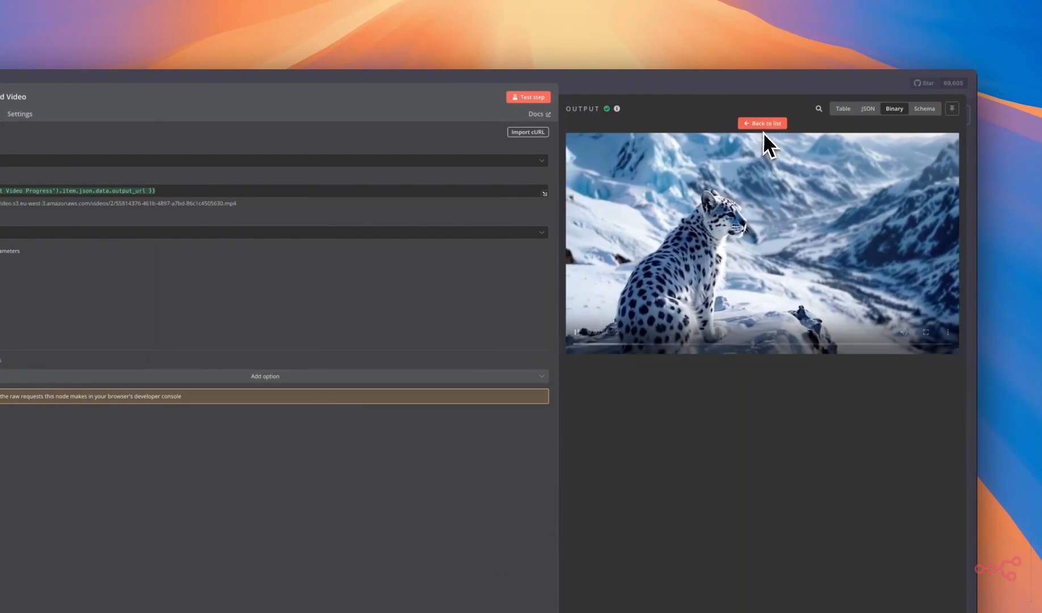
{"action": "left_click", "coordinate": [648, 297]}
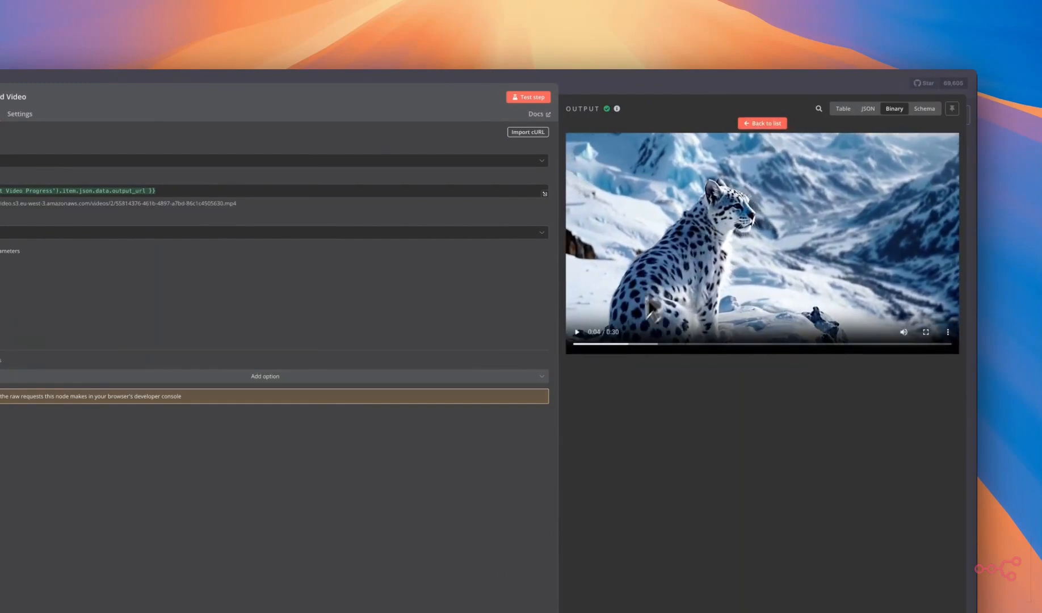
{"action": "left_click", "coordinate": [661, 88]}
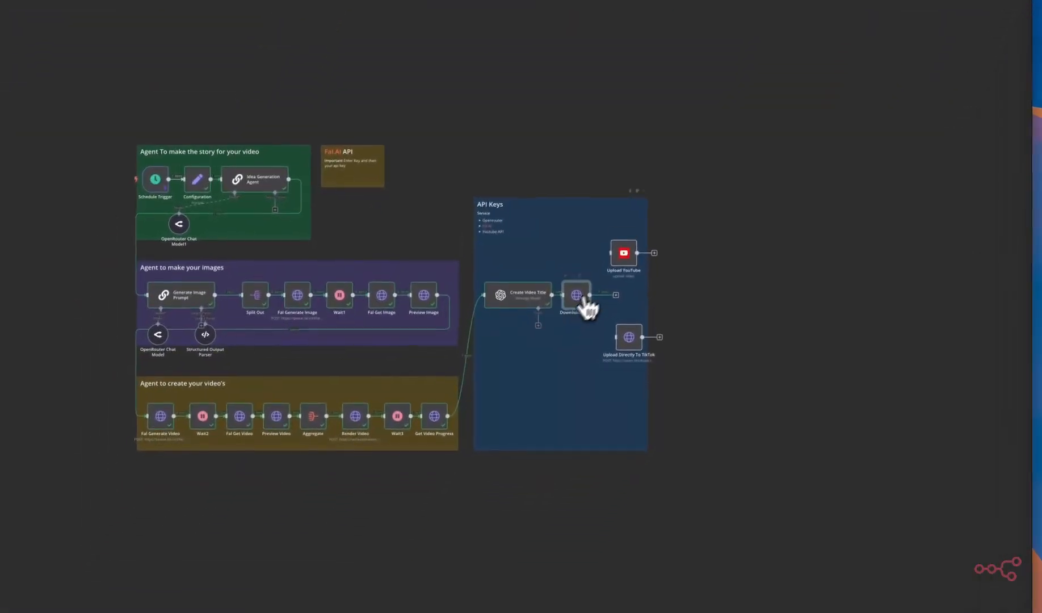